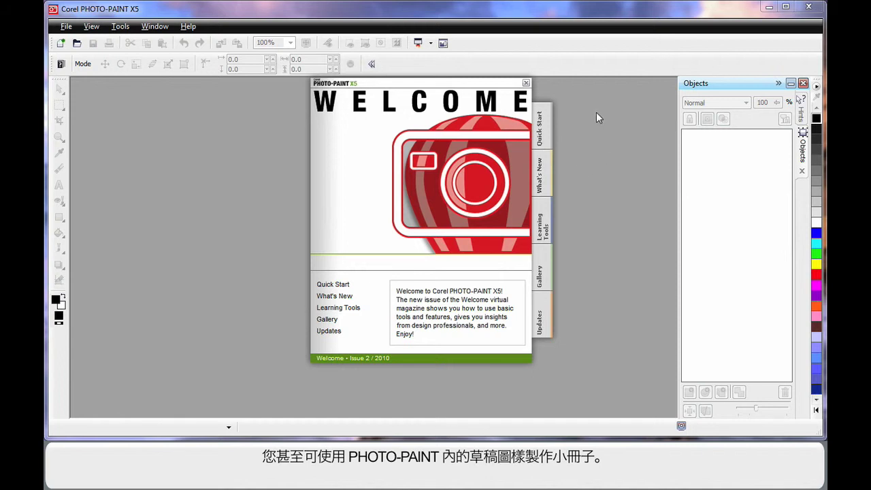
# Step: Open A-Seoul.jpg from Pictures, maximize its window and zoom to fit the whole photo
pyautogui.click(540, 136)
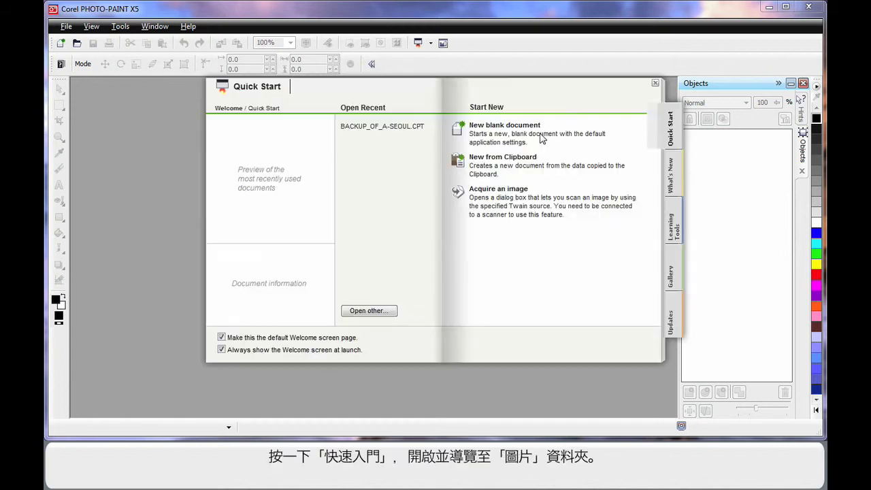
pyautogui.click(372, 312)
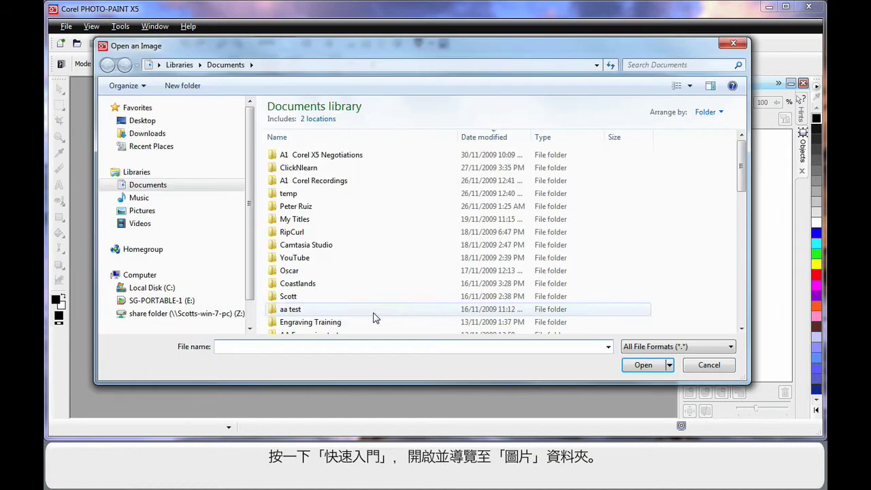
pyautogui.click(146, 212)
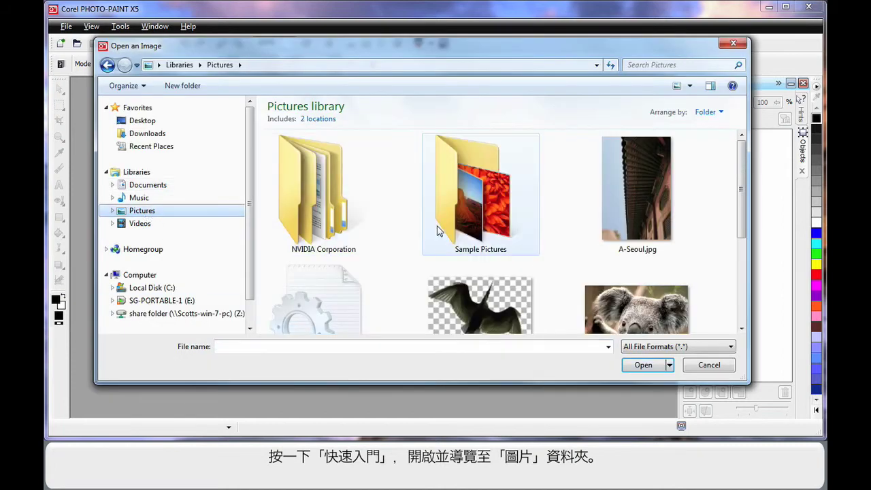
pyautogui.doubleClick(646, 195)
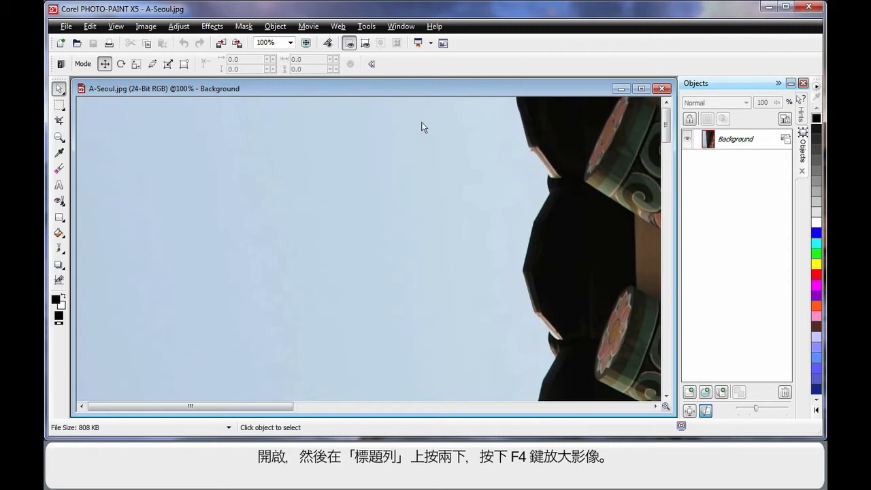
pyautogui.doubleClick(351, 87)
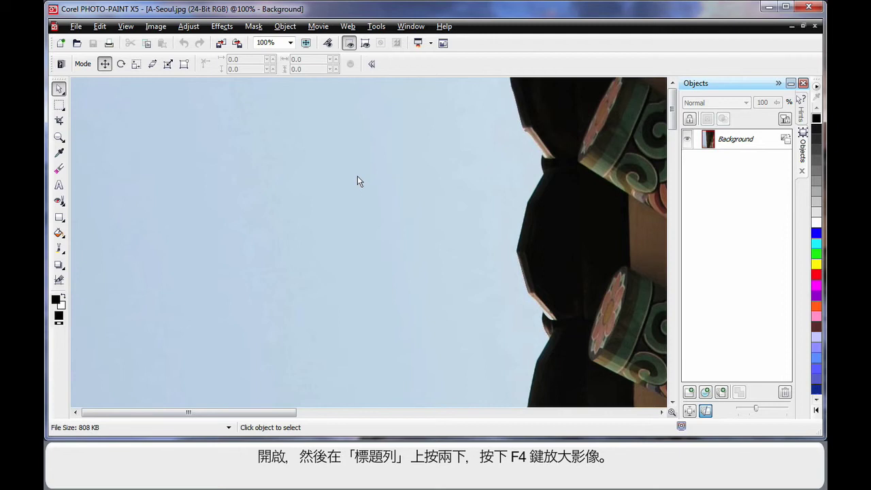
pyautogui.press('F4')
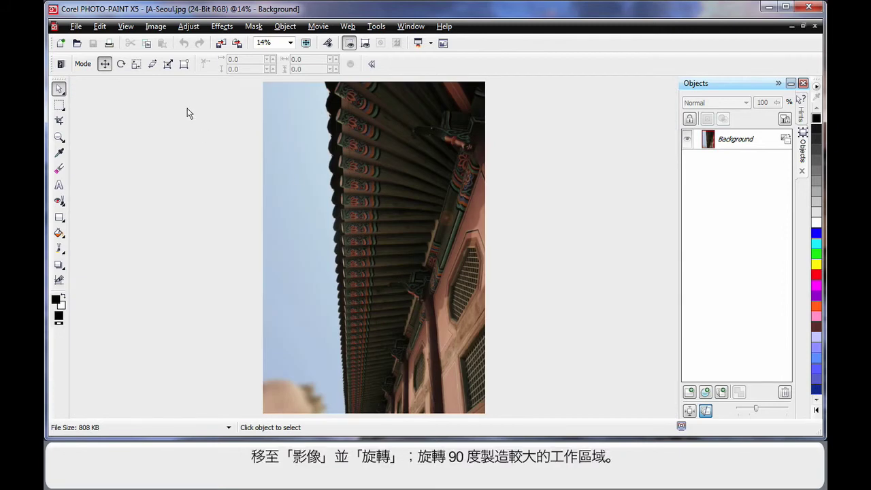
# Step: Rotate the photo 90° clockwise and zoom to fit it in the workspace
pyautogui.click(157, 29)
pyautogui.moveTo(172, 276)
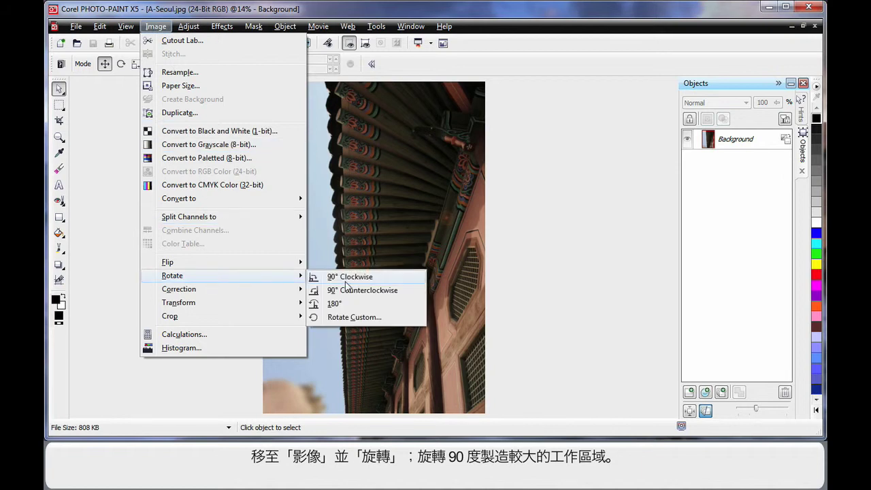
pyautogui.click(349, 277)
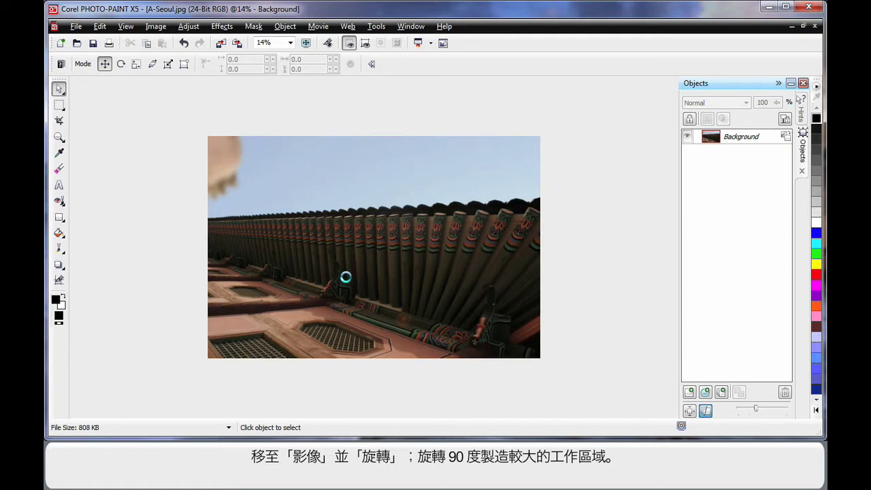
pyautogui.press('F4')
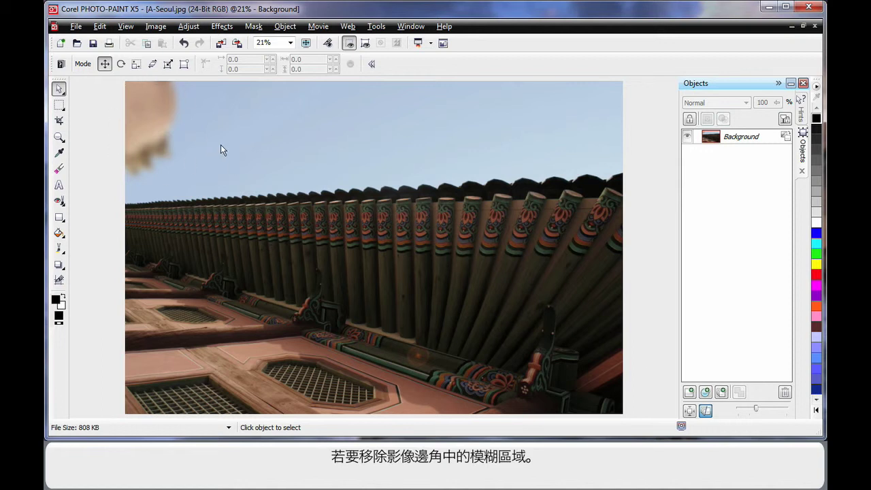
pyautogui.click(63, 209)
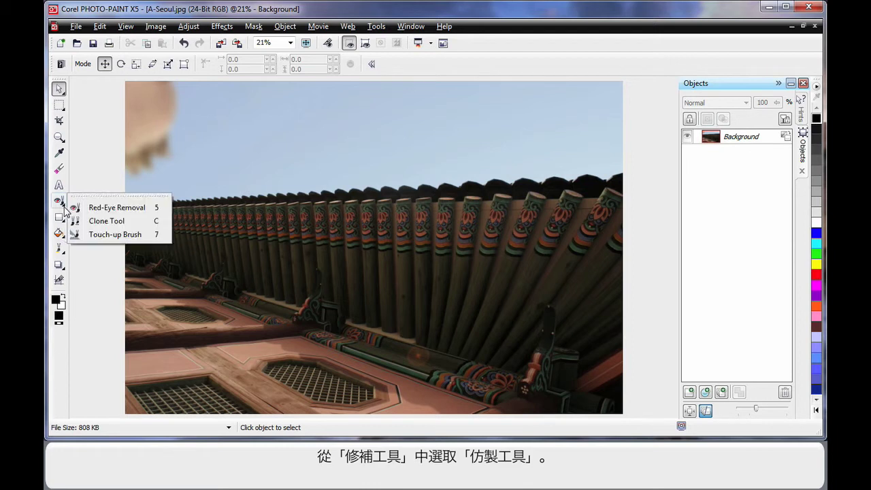
# Step: Clone clean sky over the tan blob in the top-left corner and nearby left-edge spots
pyautogui.click(107, 221)
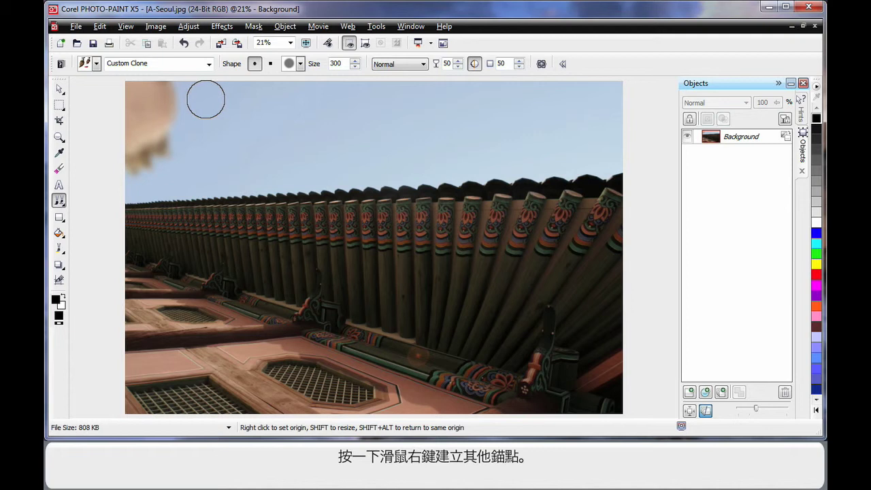
pyautogui.rightClick(212, 102)
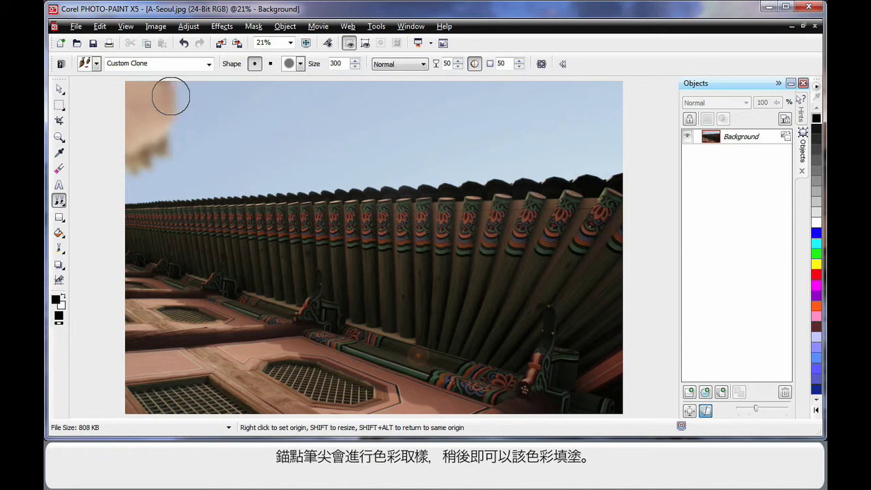
pyautogui.moveTo(170, 97)
pyautogui.mouseDown()
pyautogui.moveTo(169, 140)
pyautogui.moveTo(166, 93)
pyautogui.moveTo(157, 163)
pyautogui.moveTo(186, 171)
pyautogui.moveTo(168, 166)
pyautogui.moveTo(188, 118)
pyautogui.moveTo(187, 94)
pyautogui.mouseUp()
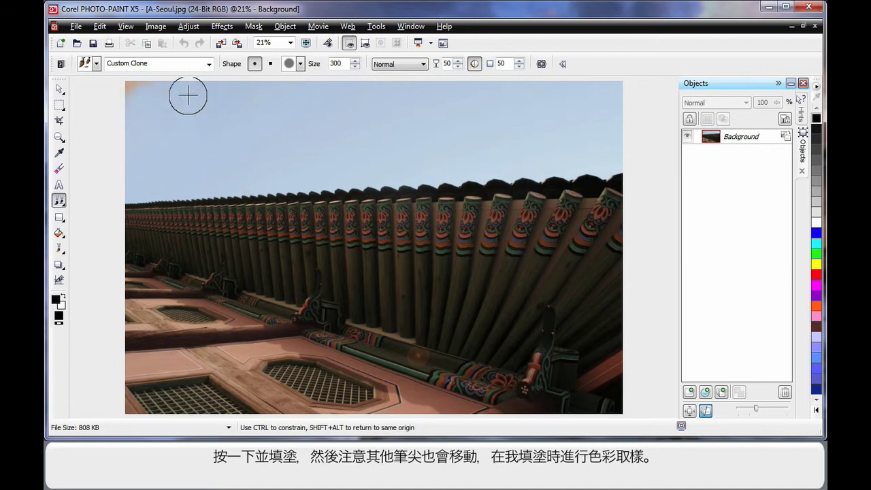
pyautogui.moveTo(225, 125); pyautogui.dragTo(225, 125)
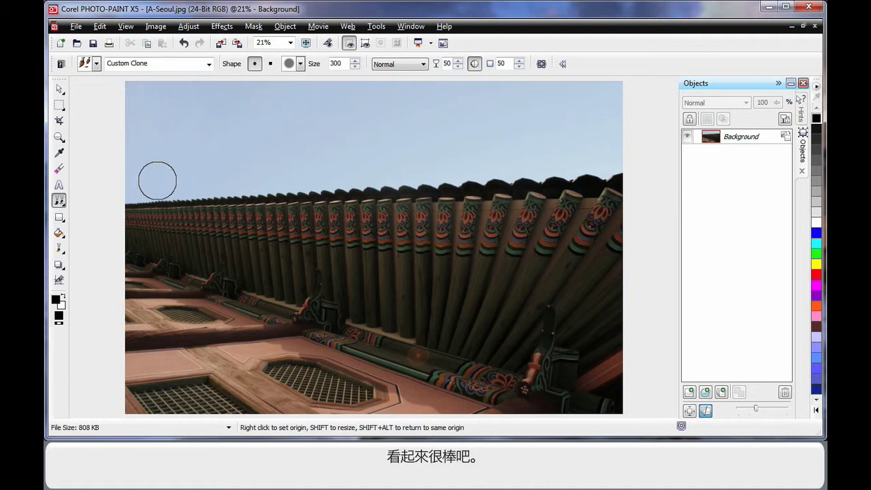
pyautogui.moveTo(174, 145); pyautogui.dragTo(242, 122)
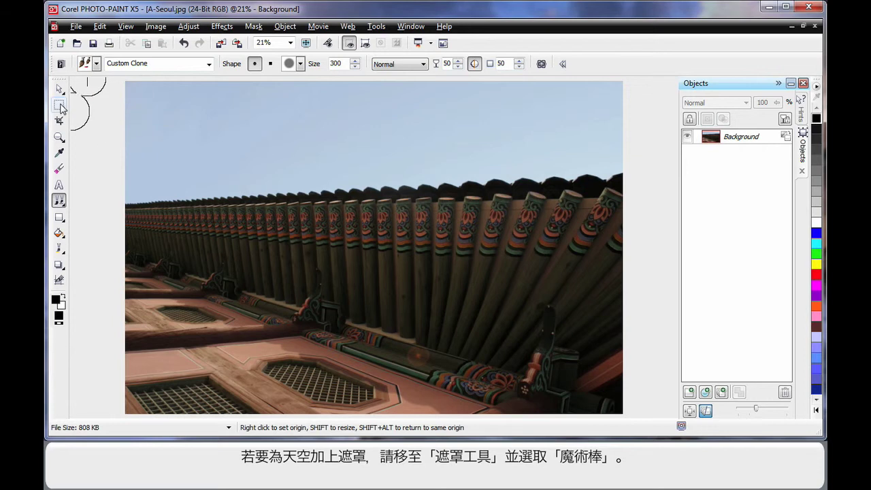
# Step: Magic-wand mask the sky in Additive mode at Tolerance 12, then invert it around the building
pyautogui.click(59, 105)
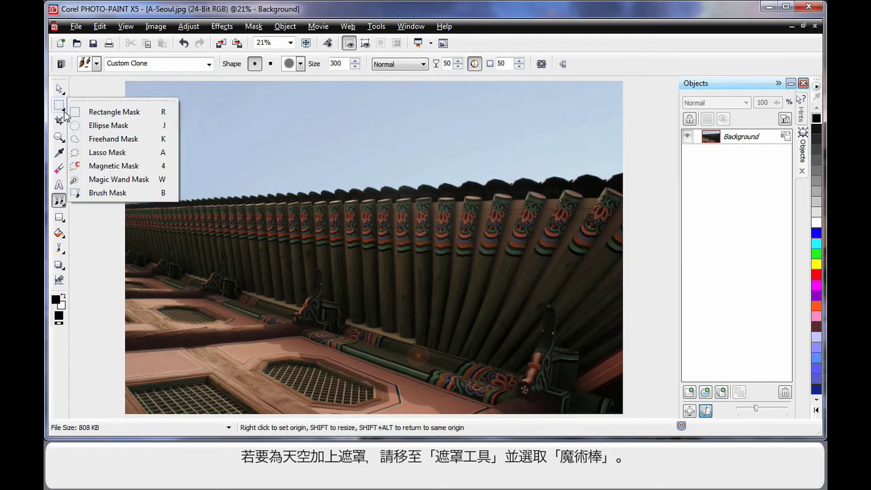
pyautogui.click(115, 179)
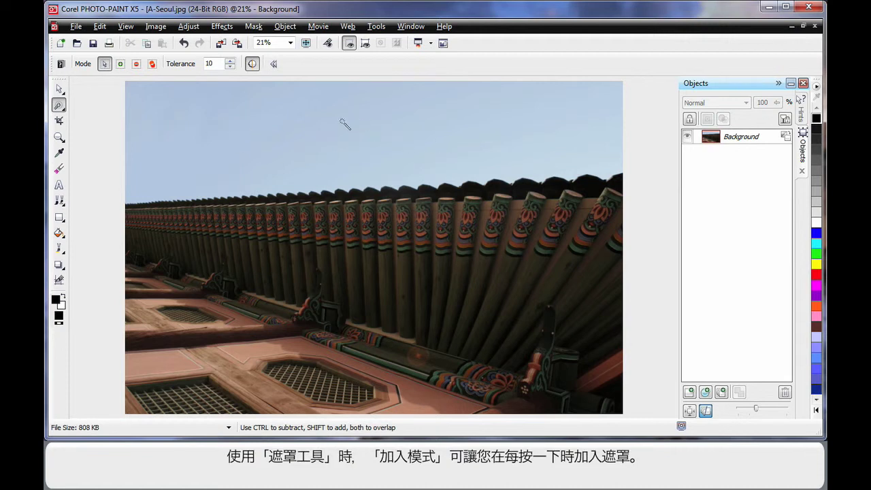
pyautogui.click(122, 65)
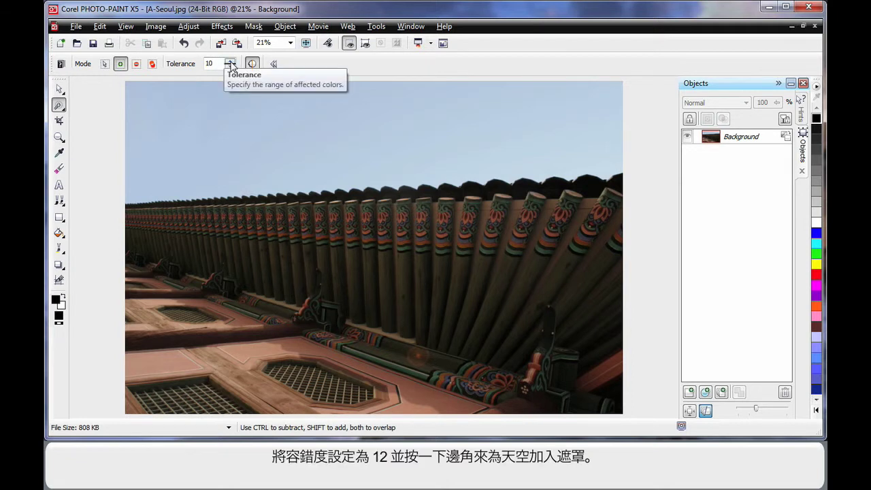
pyautogui.click(230, 61)
pyautogui.click(230, 61)
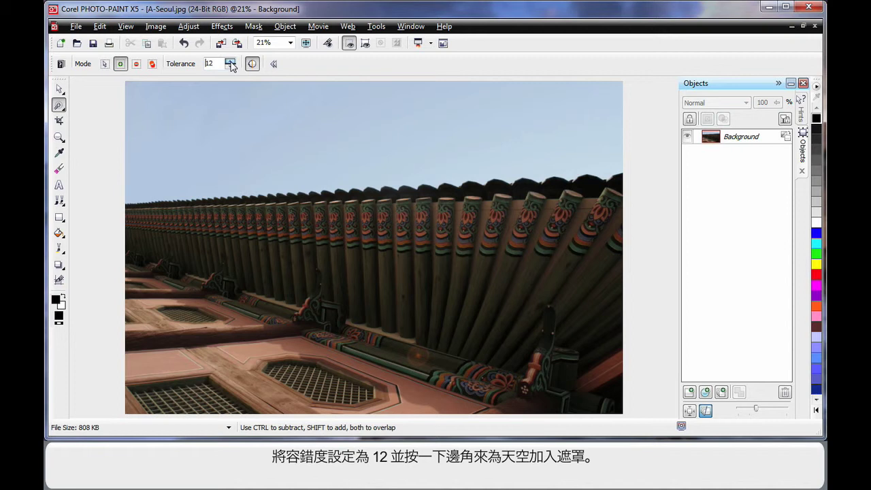
pyautogui.click(141, 90)
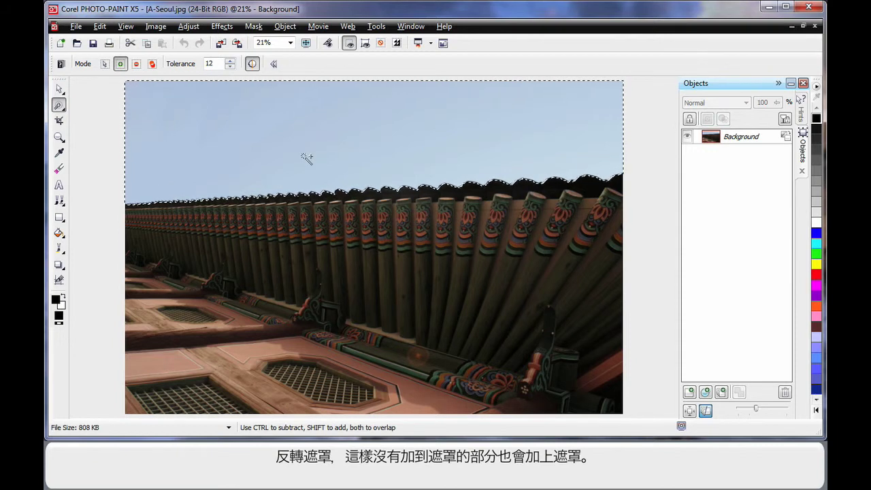
pyautogui.click(399, 43)
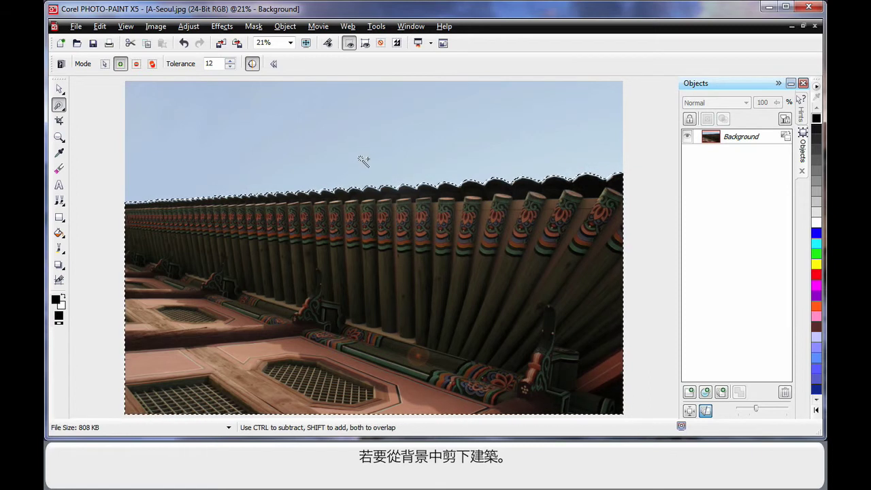
pyautogui.click(285, 27)
pyautogui.moveTo(300, 40)
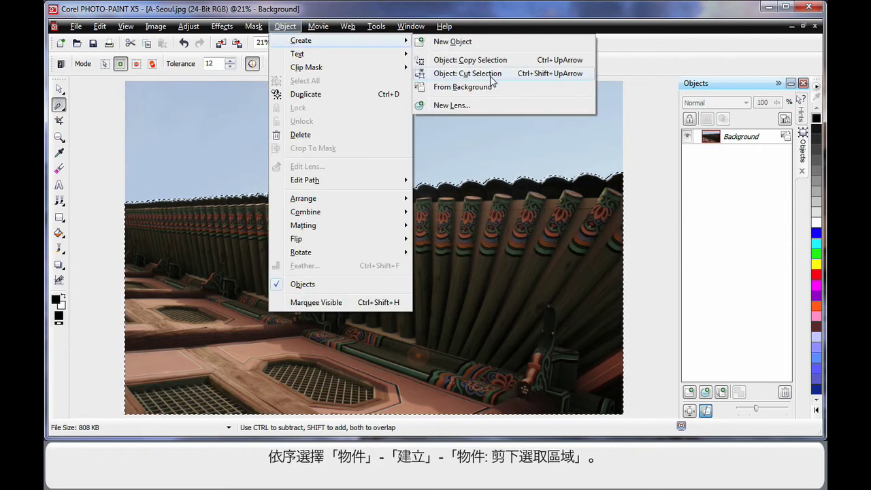
# Step: Cut the masked building into Object 1, enlarge Objects thumbnails in extents mode, select Background
pyautogui.click(494, 75)
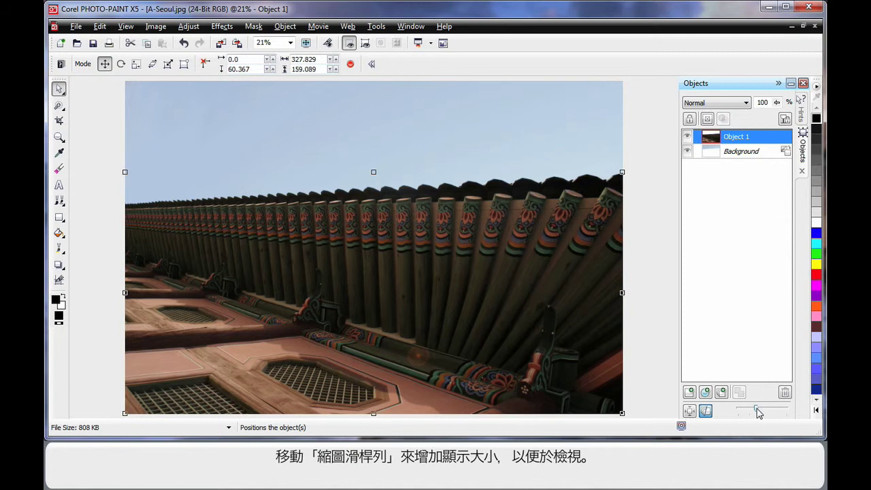
pyautogui.moveTo(755, 408); pyautogui.dragTo(782, 413)
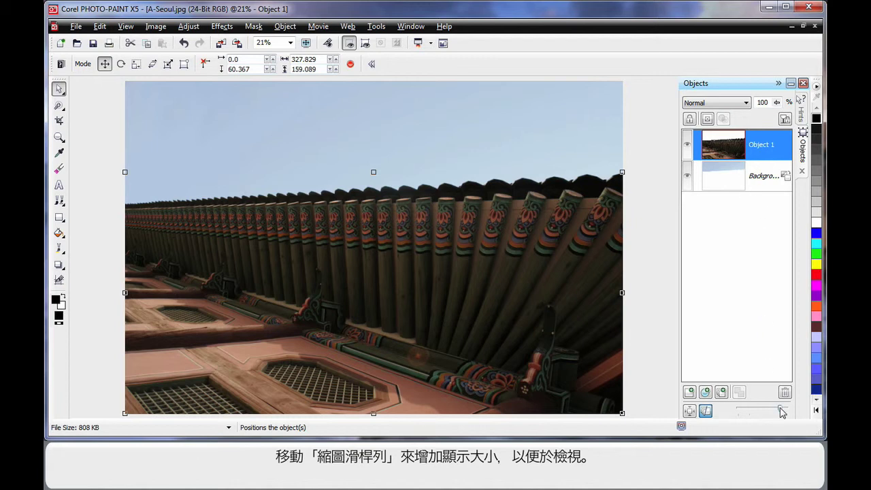
pyautogui.moveTo(783, 412); pyautogui.dragTo(787, 411)
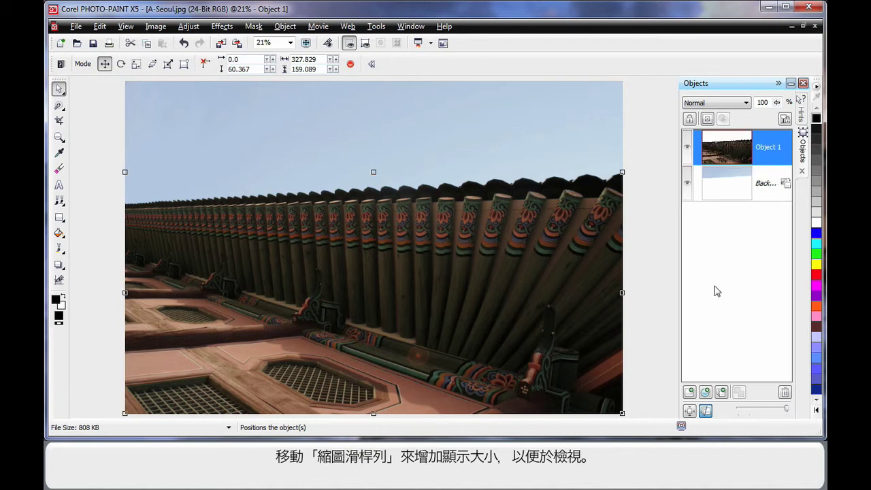
pyautogui.click(689, 411)
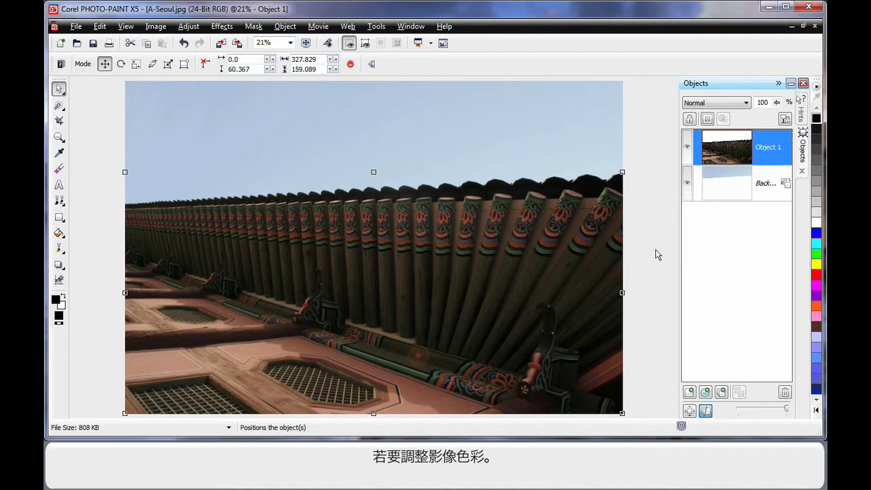
pyautogui.click(720, 187)
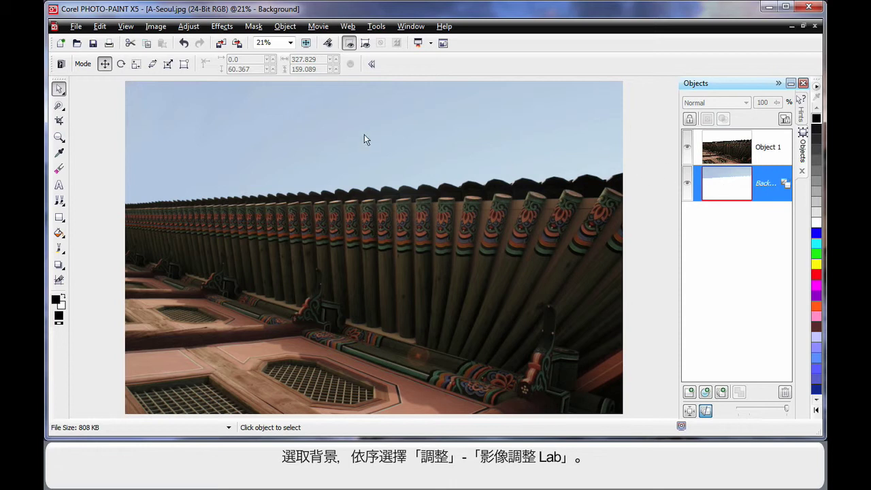
# Step: In Image Adjustment Lab, raise sky temperature, nudge tint up, lower contrast to about -14, apply
pyautogui.click(188, 27)
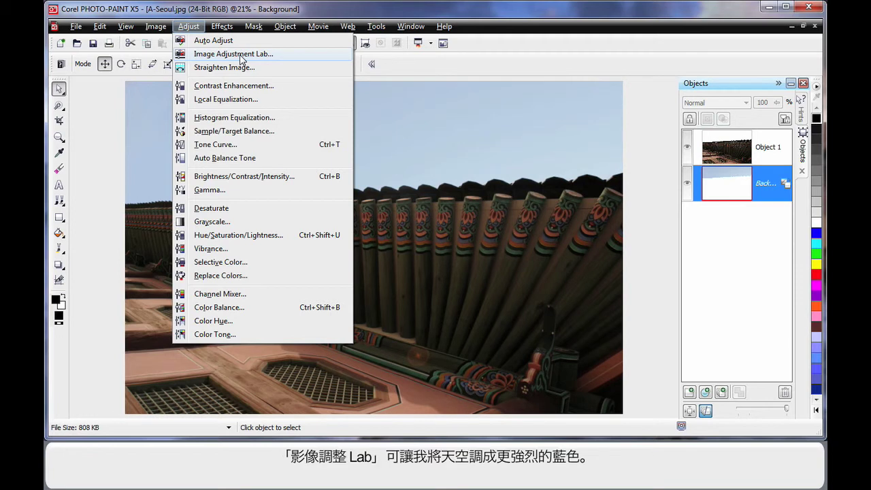
pyautogui.click(240, 55)
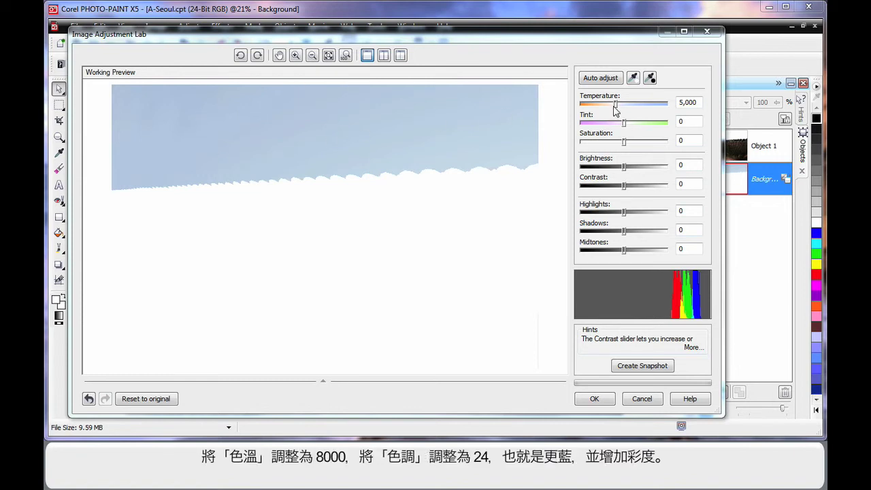
pyautogui.moveTo(616, 107); pyautogui.dragTo(651, 108)
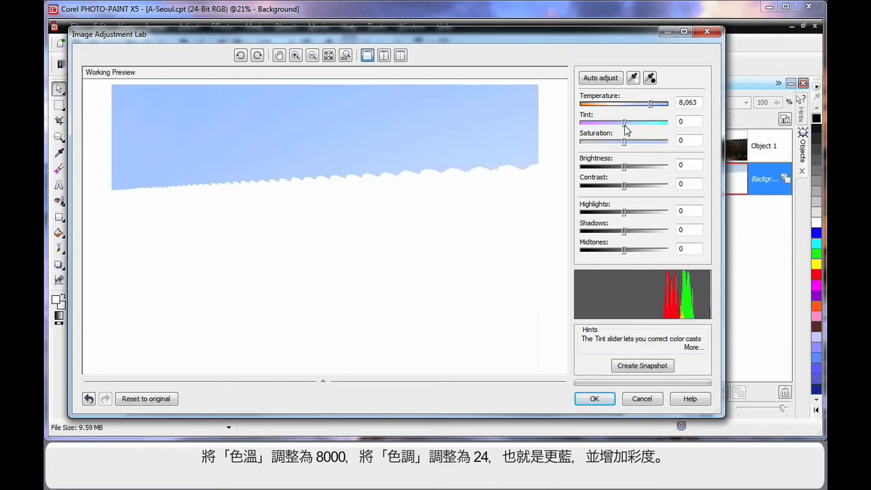
pyautogui.moveTo(624, 124)
pyautogui.mouseDown()
pyautogui.moveTo(635, 128)
pyautogui.moveTo(634, 148)
pyautogui.mouseUp()
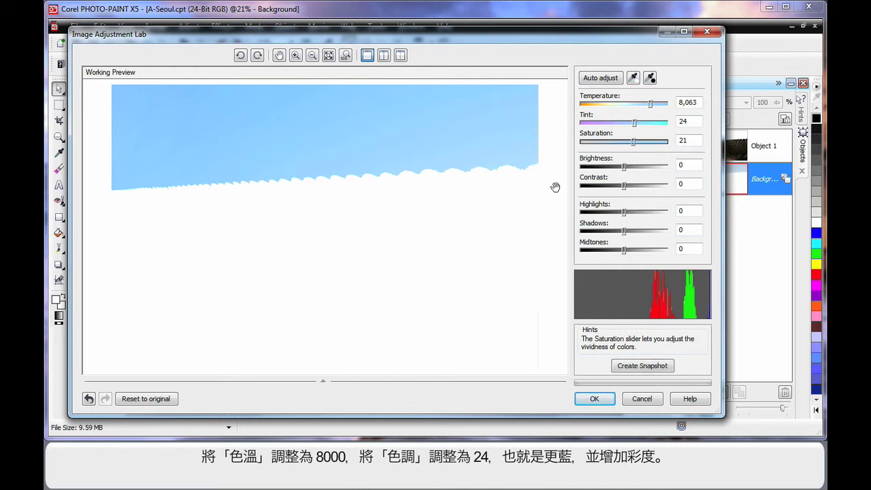
pyautogui.moveTo(623, 185); pyautogui.dragTo(617, 188)
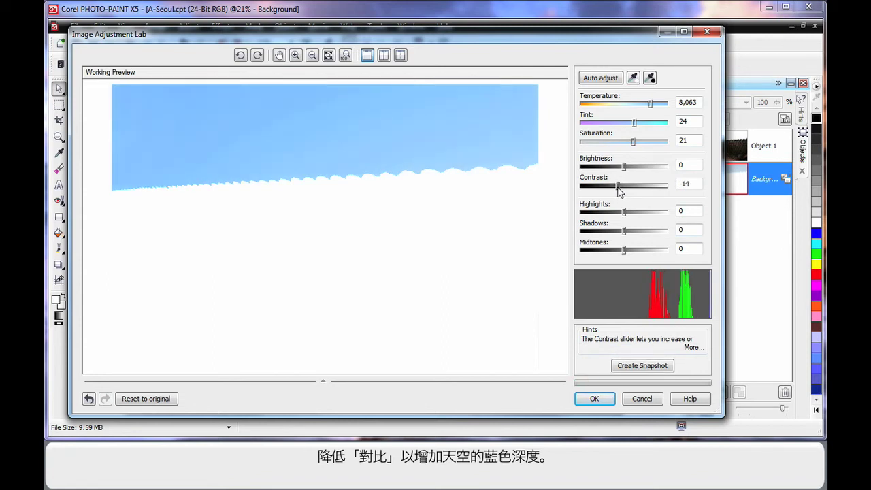
pyautogui.click(602, 400)
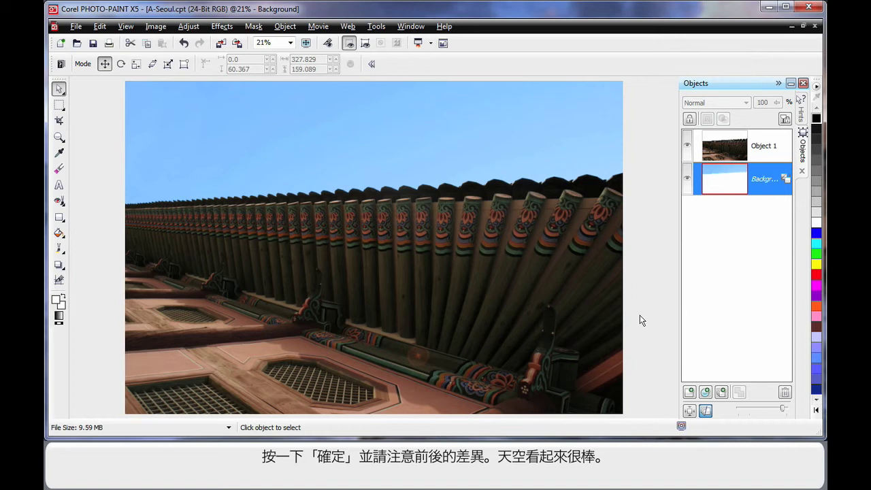
# Step: On Object 1, set Saturation 21, Contrast 20 and Midtones 14 in Image Adjustment Lab
pyautogui.click(730, 149)
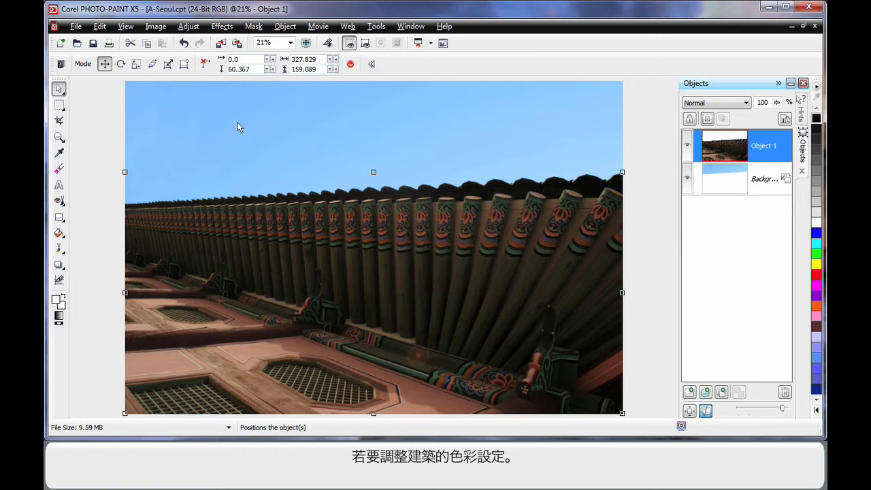
pyautogui.click(189, 27)
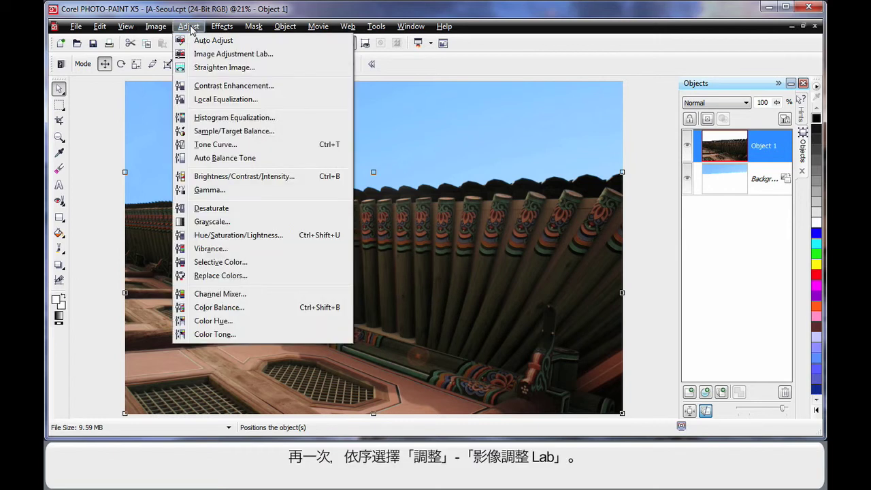
pyautogui.click(232, 54)
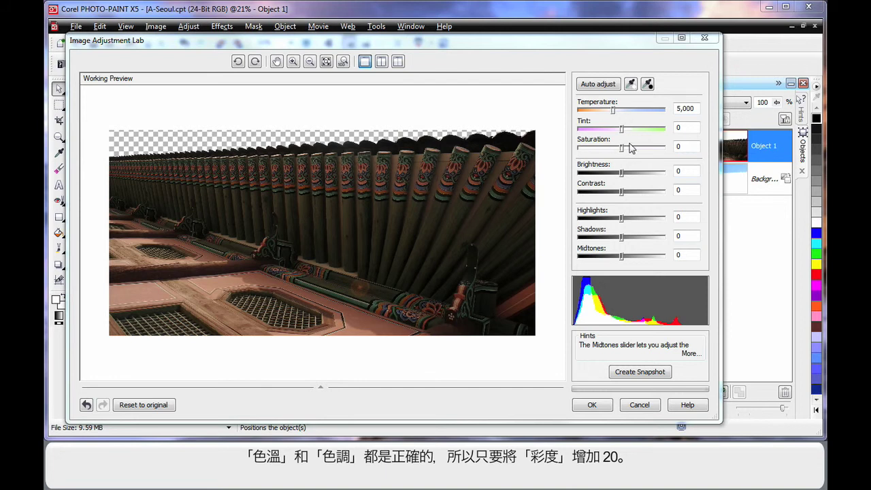
pyautogui.moveTo(621, 148); pyautogui.dragTo(630, 152)
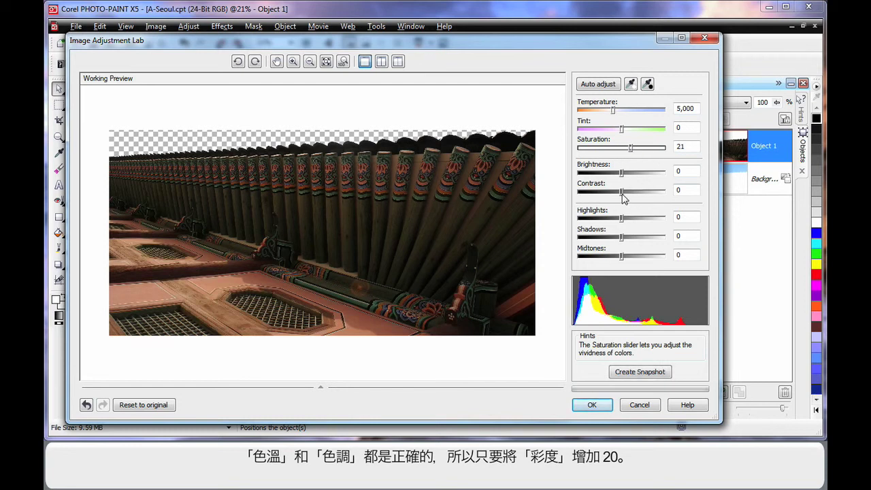
pyautogui.moveTo(621, 192); pyautogui.dragTo(631, 195)
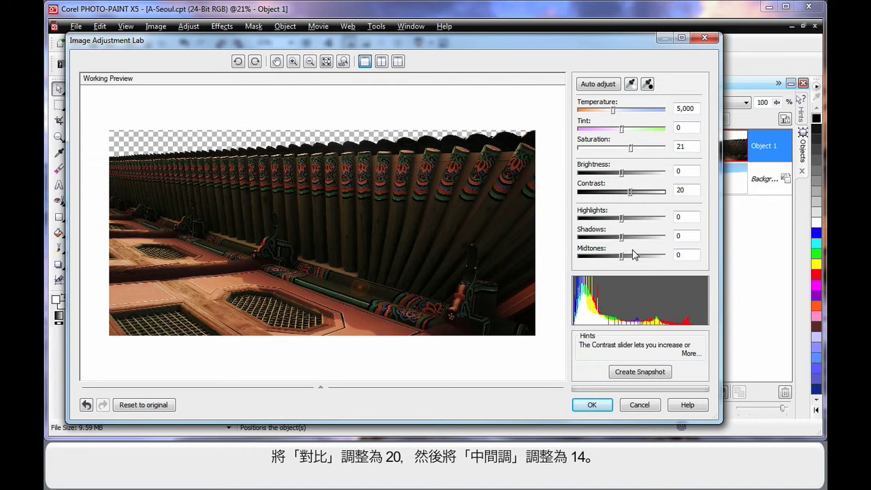
pyautogui.moveTo(621, 256); pyautogui.dragTo(629, 263)
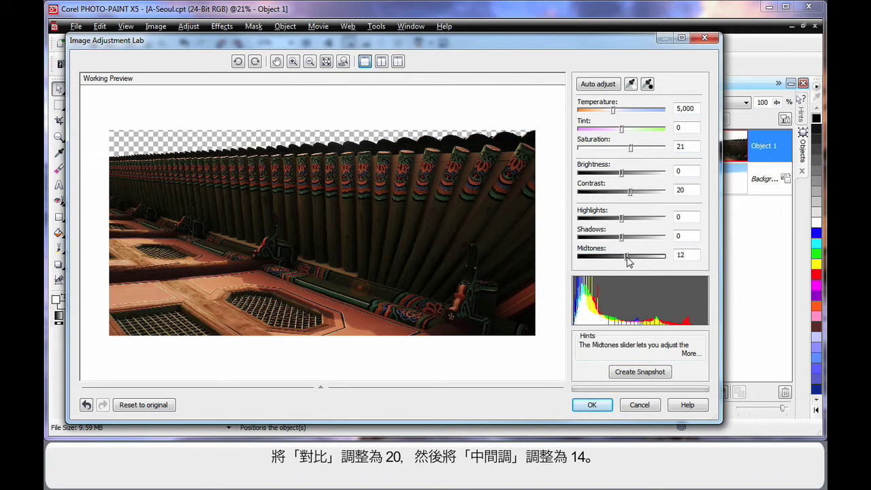
# Step: Snapshot the roof adjustments, compare them against the original, and apply them
pyautogui.click(642, 373)
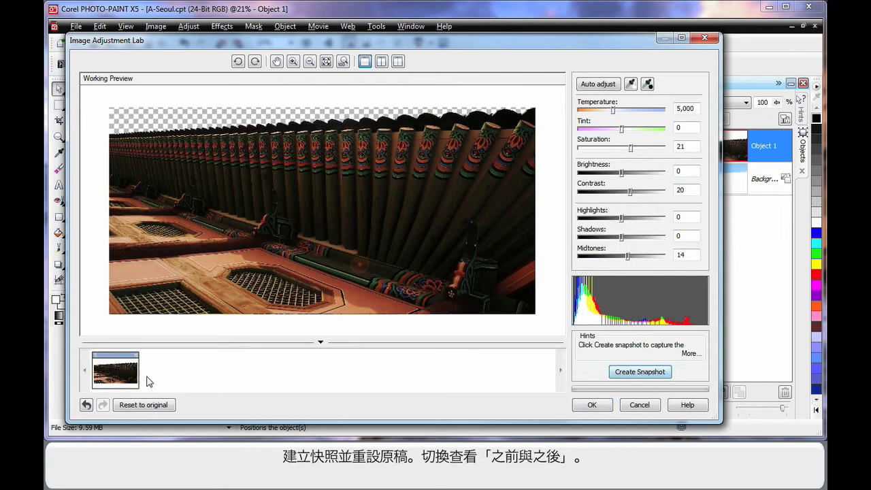
pyautogui.click(155, 407)
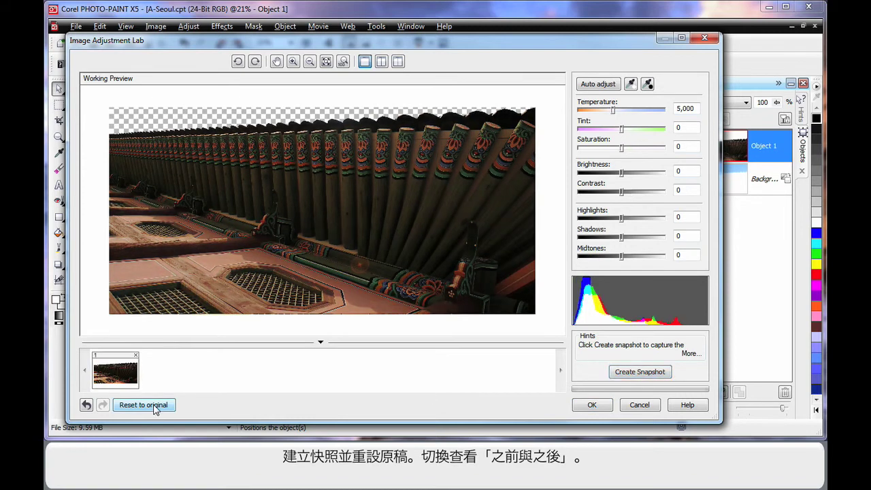
pyautogui.click(116, 373)
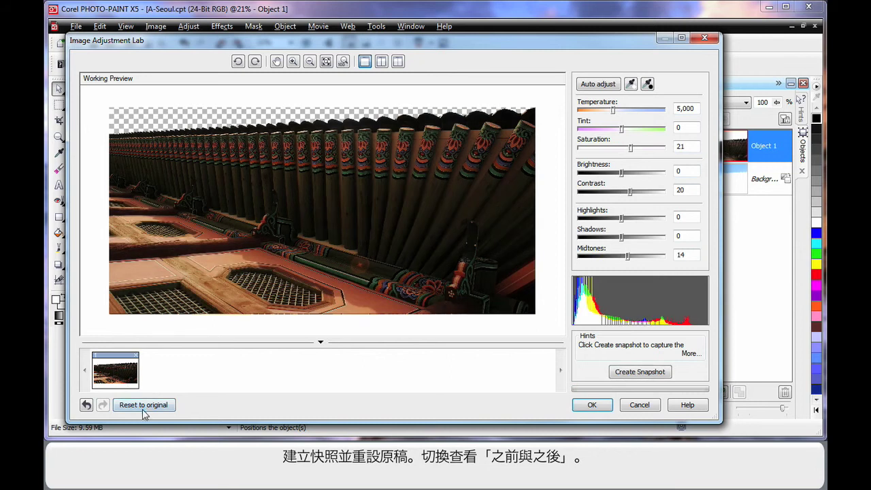
pyautogui.click(144, 406)
pyautogui.click(117, 376)
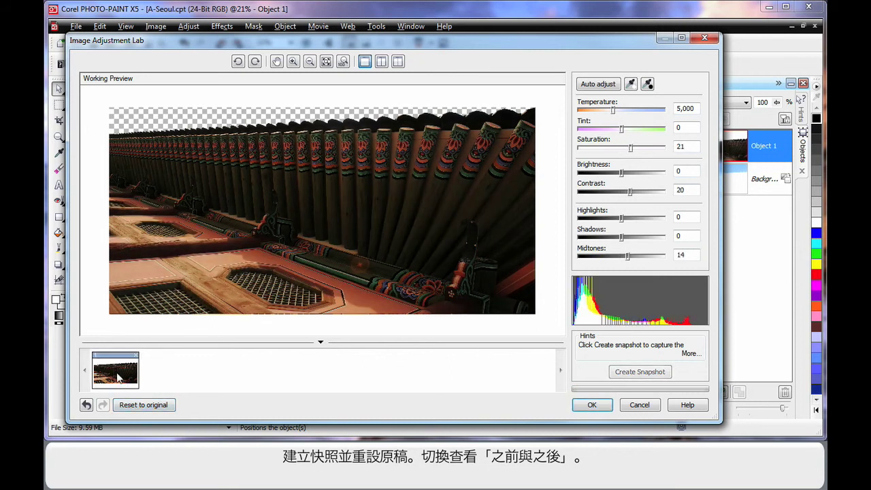
pyautogui.click(127, 404)
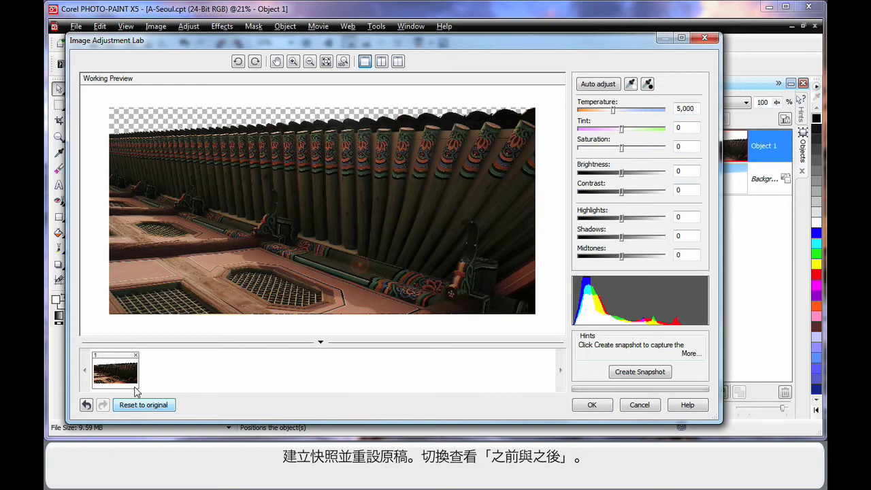
pyautogui.click(119, 375)
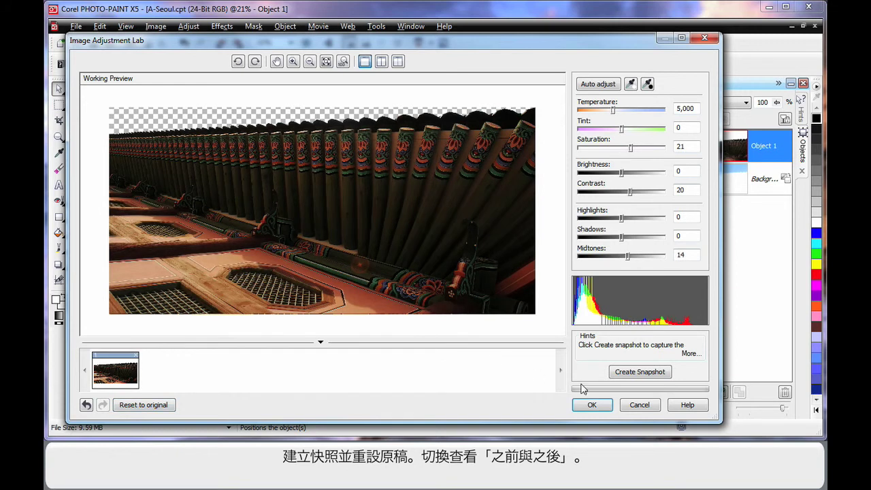
pyautogui.click(591, 404)
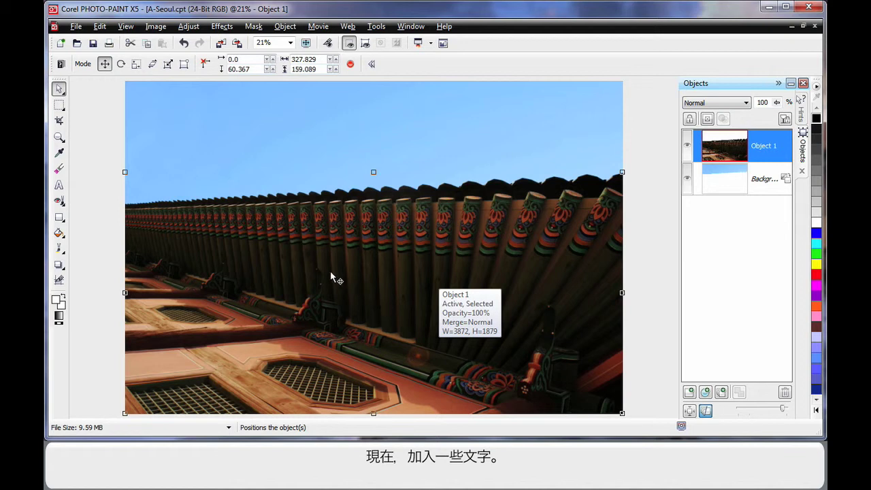
pyautogui.click(59, 185)
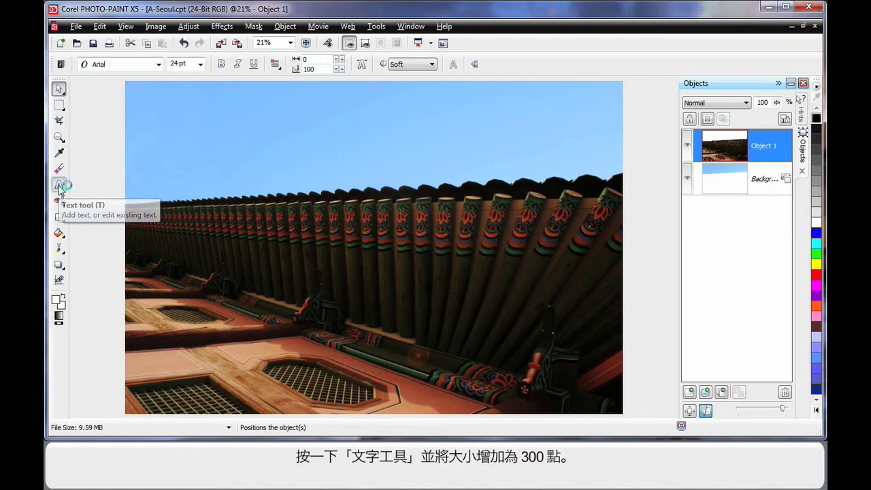
# Step: Type 'Seoul' across the sky at 300 pt and colour the text white
pyautogui.click(181, 64)
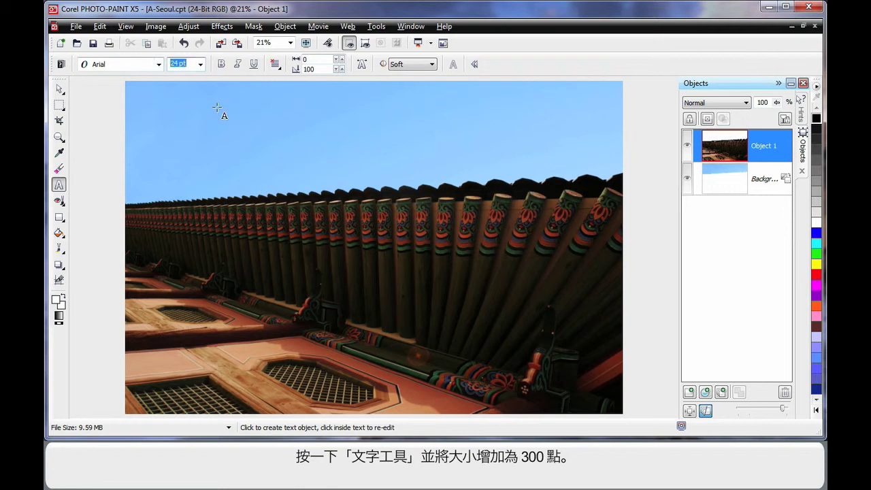
pyautogui.write('300')
pyautogui.click(161, 188)
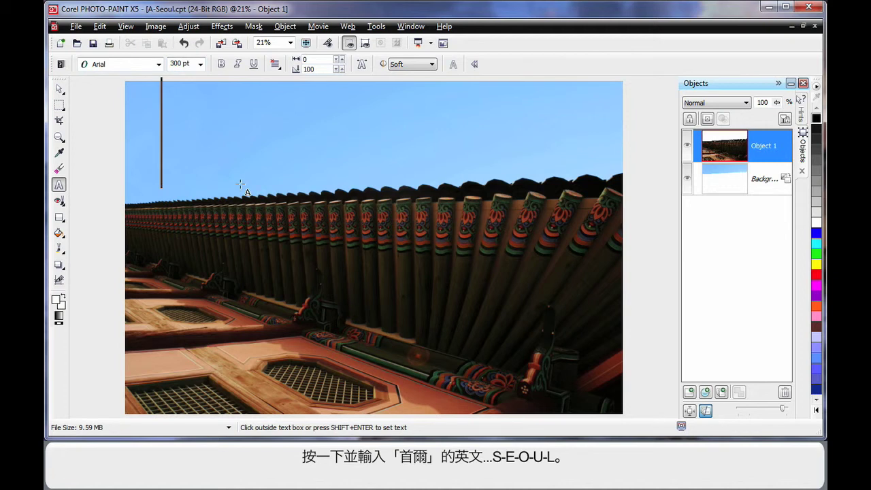
pyautogui.write('S')
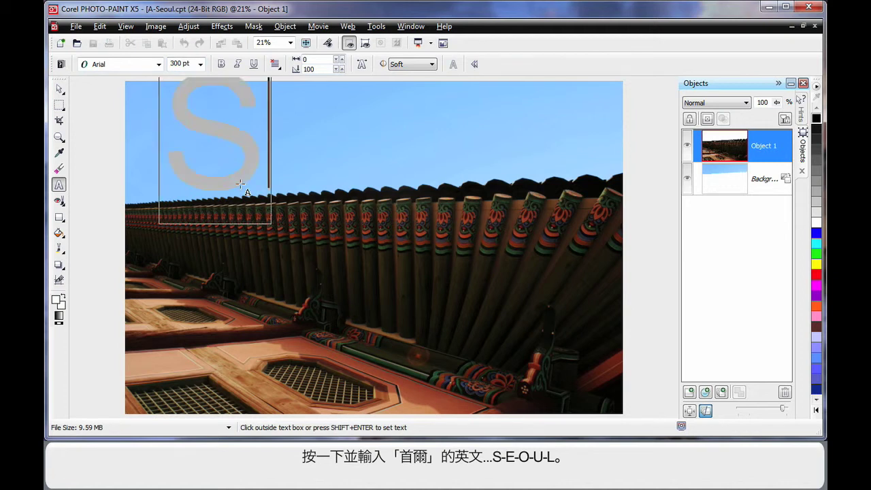
pyautogui.write('eoul')
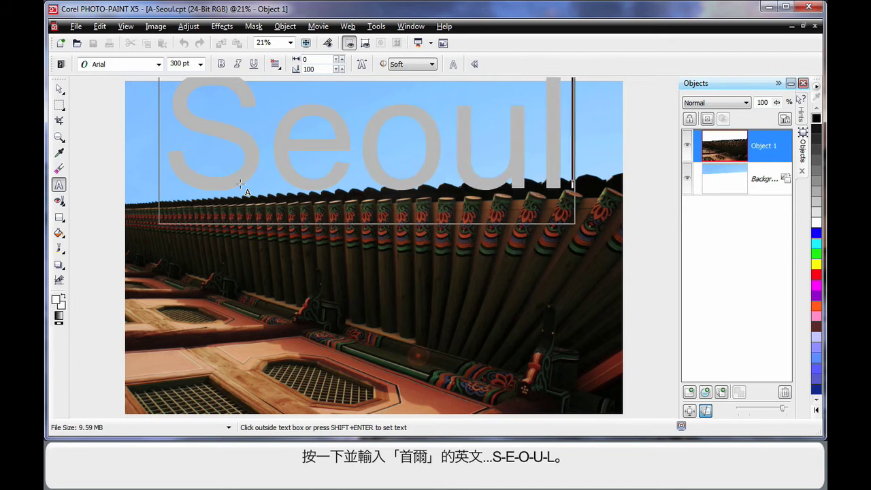
pyautogui.moveTo(170, 122); pyautogui.dragTo(576, 143)
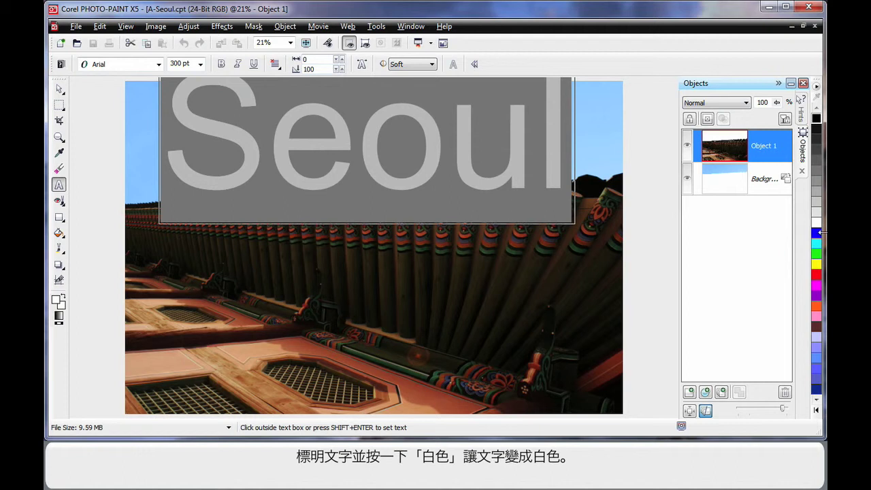
pyautogui.click(816, 223)
pyautogui.click(59, 91)
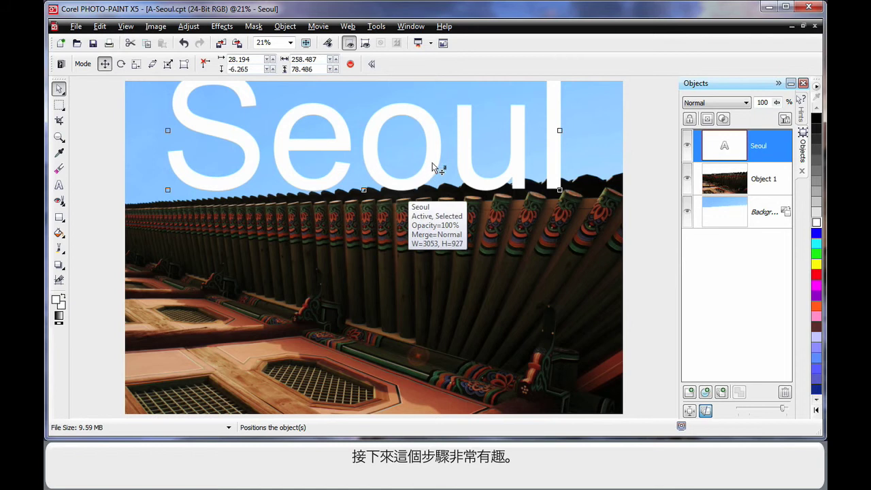
# Step: Move the Seoul text up-left and stretch it to nearly full image width, applying the resize
pyautogui.moveTo(430, 166)
pyautogui.mouseDown()
pyautogui.moveTo(410, 179)
pyautogui.moveTo(388, 174)
pyautogui.mouseUp()
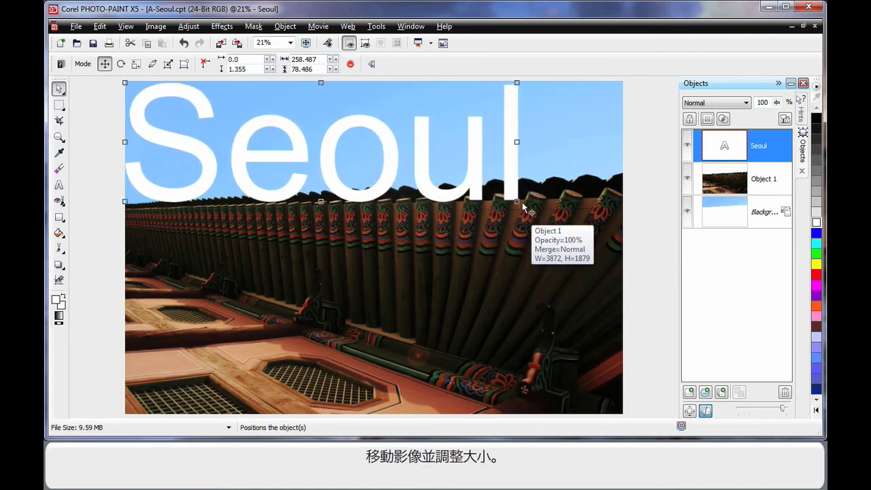
pyautogui.moveTo(521, 202); pyautogui.dragTo(619, 235)
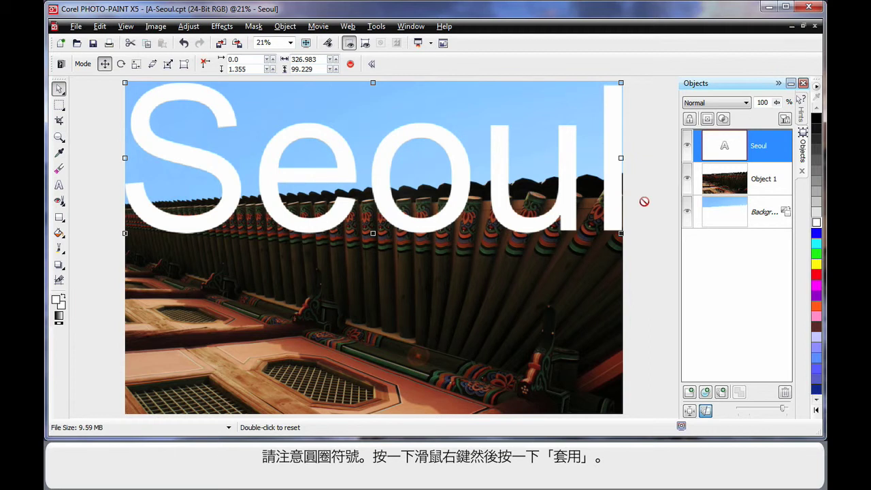
pyautogui.rightClick(570, 192)
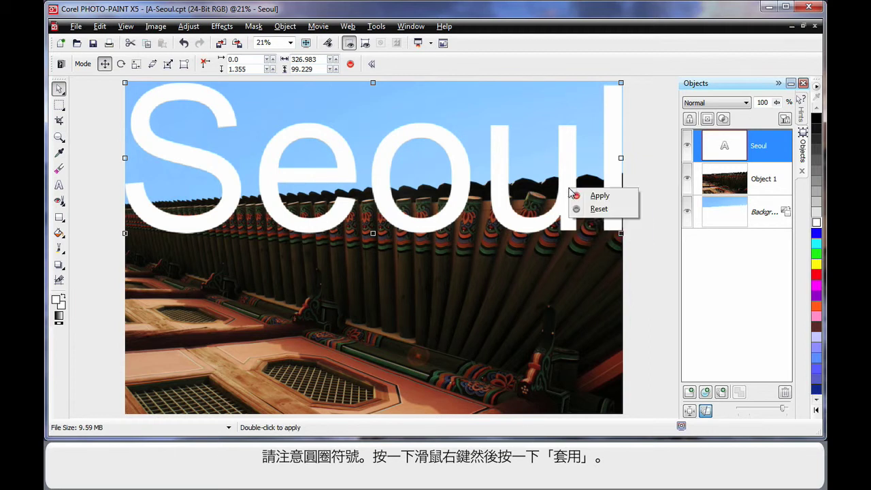
pyautogui.click(599, 196)
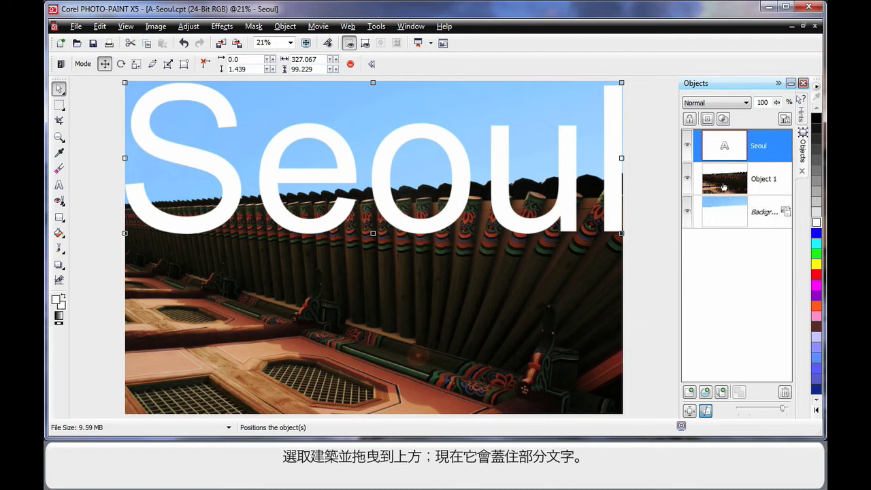
# Step: Place Object 1 above the Seoul layer so the roof hides the letters, then reselect the text
pyautogui.moveTo(723, 186); pyautogui.dragTo(725, 140)
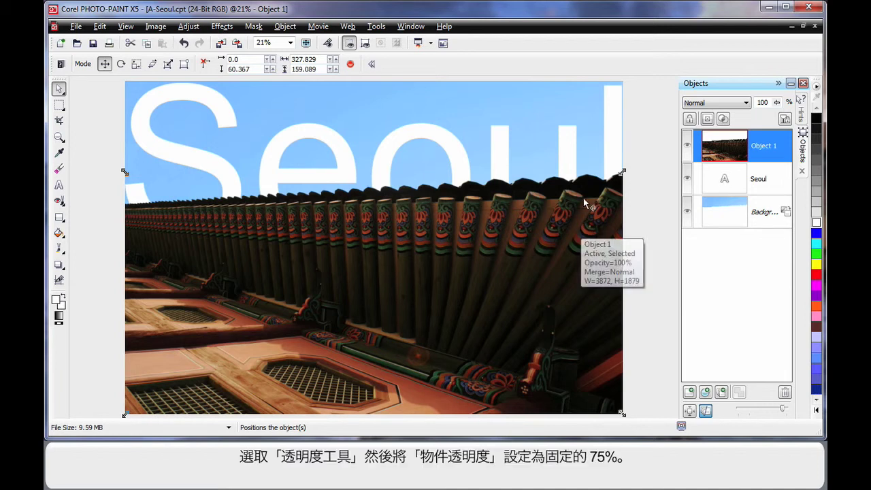
pyautogui.click(217, 110)
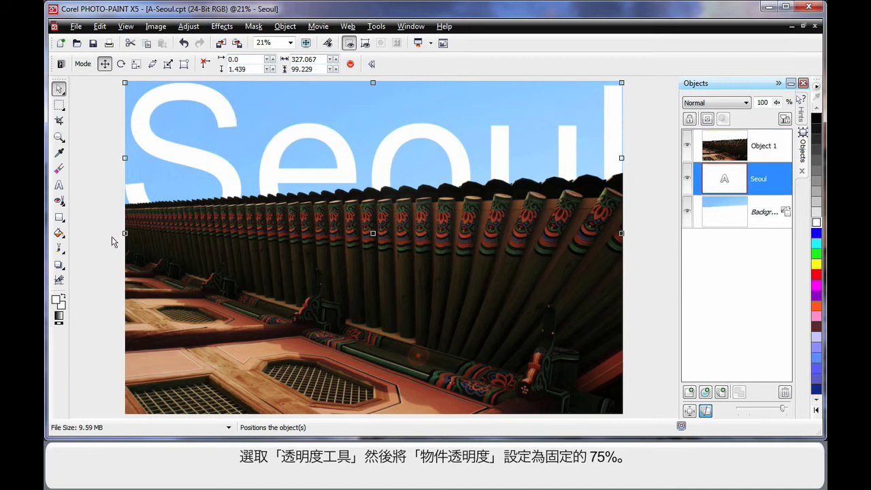
# Step: Give the Seoul text a flat transparency of 75 with the Object Transparency tool
pyautogui.click(60, 265)
pyautogui.click(143, 289)
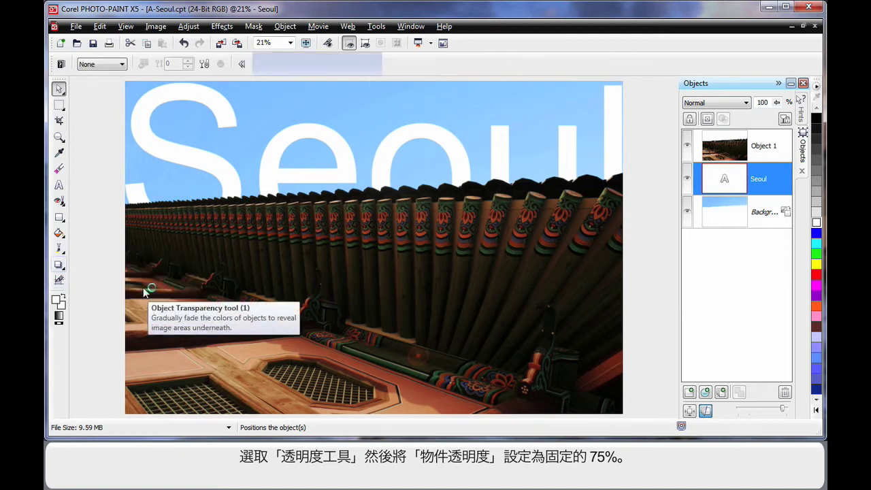
pyautogui.click(122, 64)
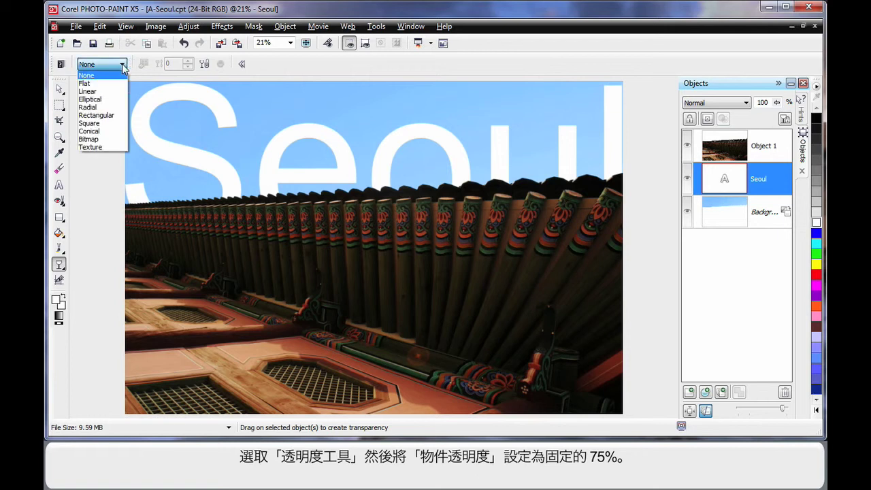
pyautogui.click(102, 80)
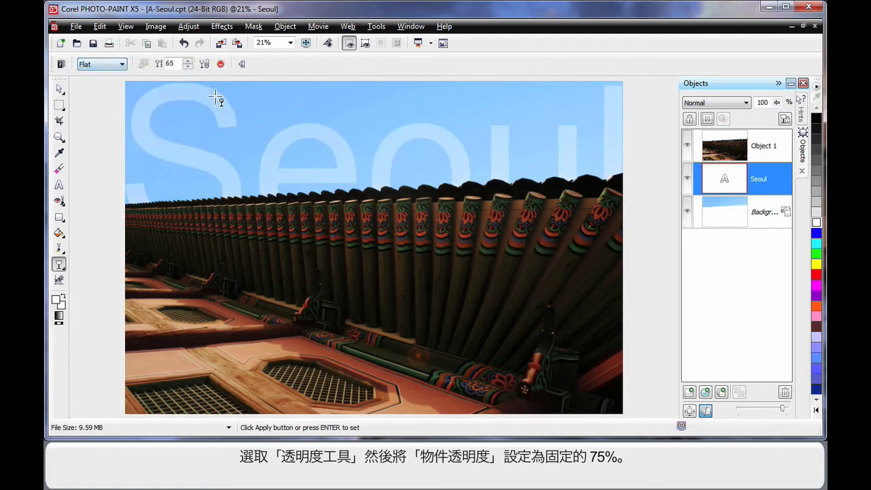
pyautogui.moveTo(188, 63); pyautogui.dragTo(188, 60)
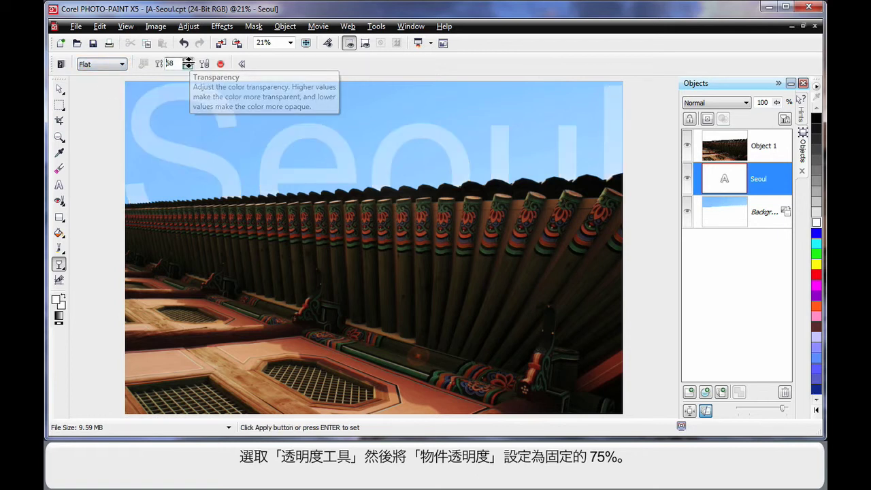
pyautogui.click(188, 61)
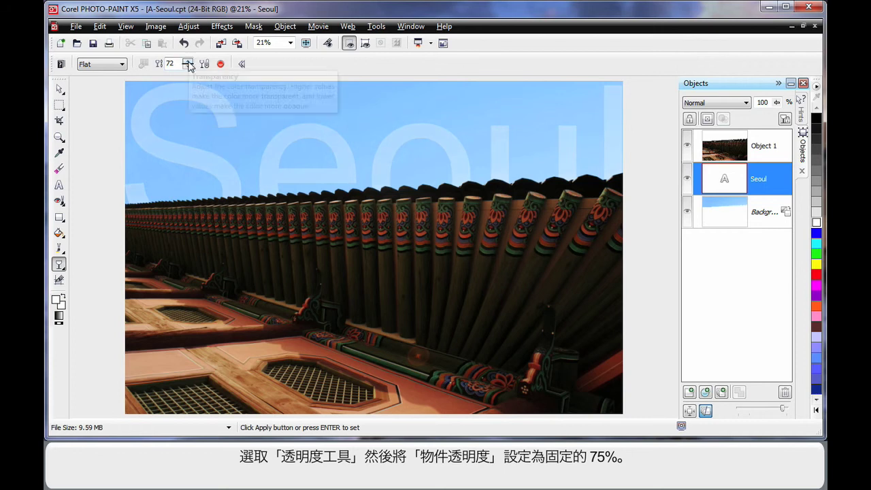
pyautogui.click(189, 62)
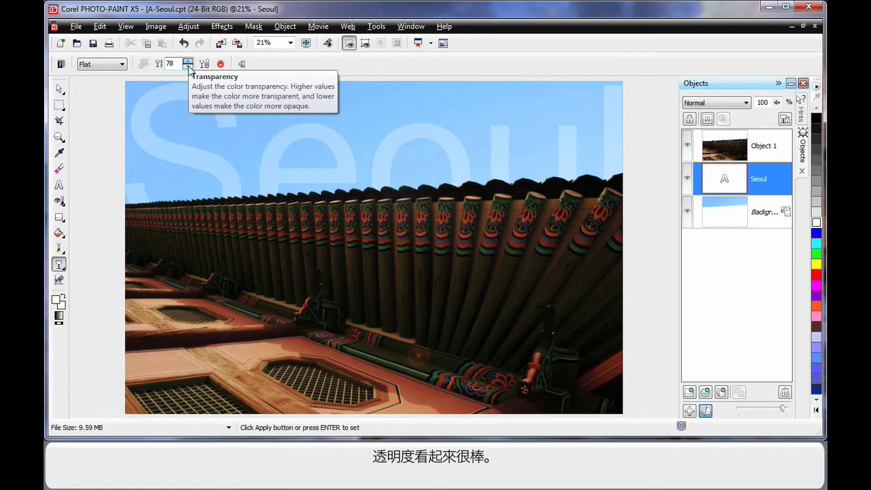
pyautogui.click(188, 66)
pyautogui.click(188, 66)
pyautogui.click(189, 66)
pyautogui.write('75')
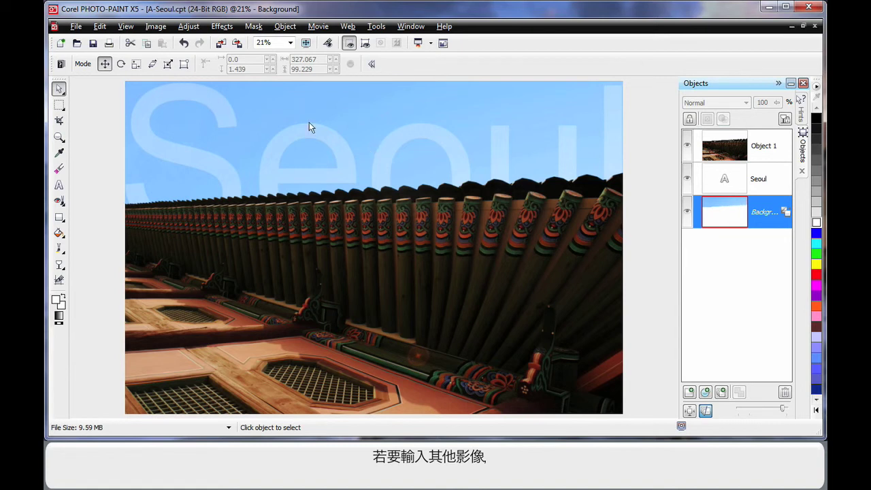
# Step: Import the F43014.cpt bird image from the Pictures folder
pyautogui.click(220, 45)
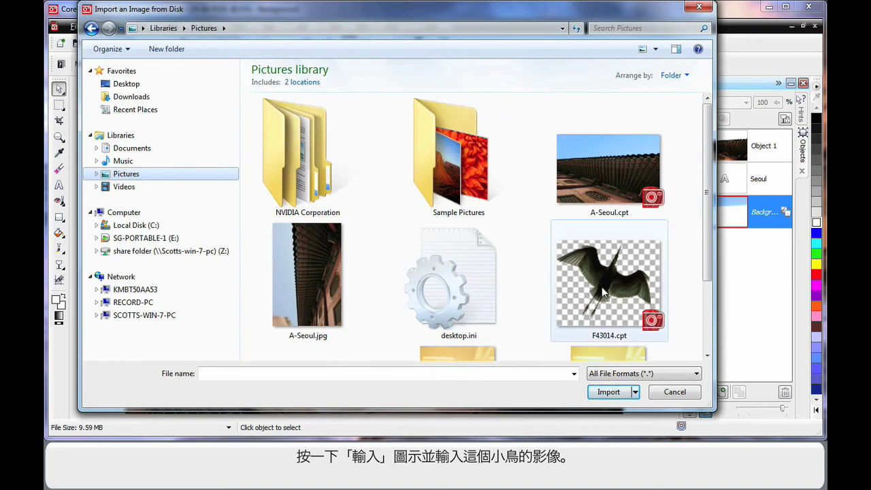
pyautogui.moveTo(608, 282)
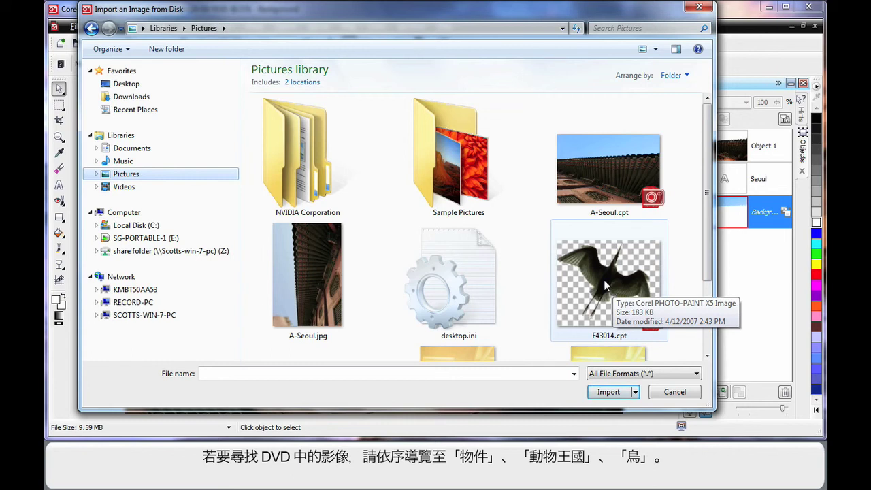
pyautogui.click(603, 279)
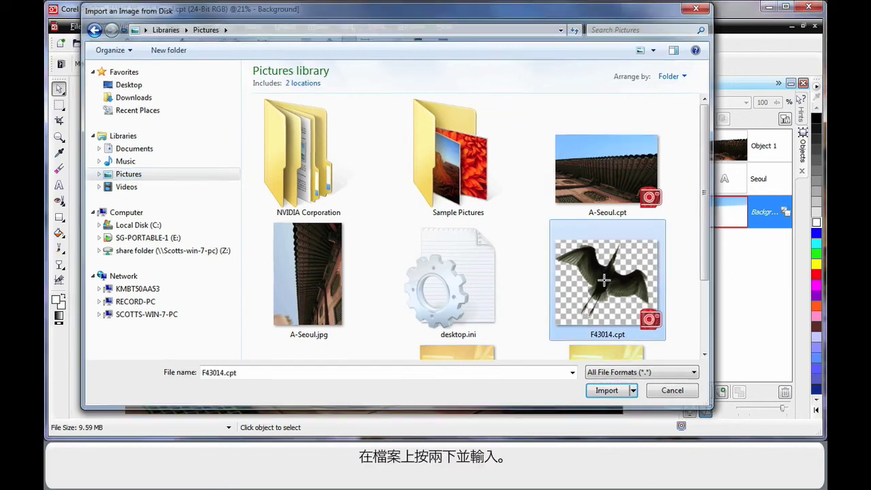
pyautogui.doubleClick(603, 280)
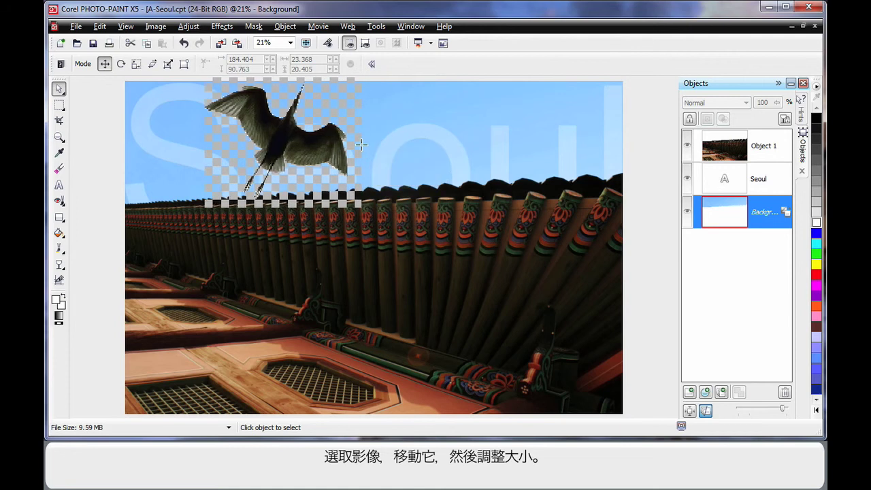
# Step: Drop the bird as its own object, rotate it, and move it up-left in the sky
pyautogui.moveTo(361, 144)
pyautogui.mouseDown()
pyautogui.moveTo(337, 129)
pyautogui.moveTo(377, 148)
pyautogui.moveTo(433, 201)
pyautogui.moveTo(376, 155)
pyautogui.mouseUp()
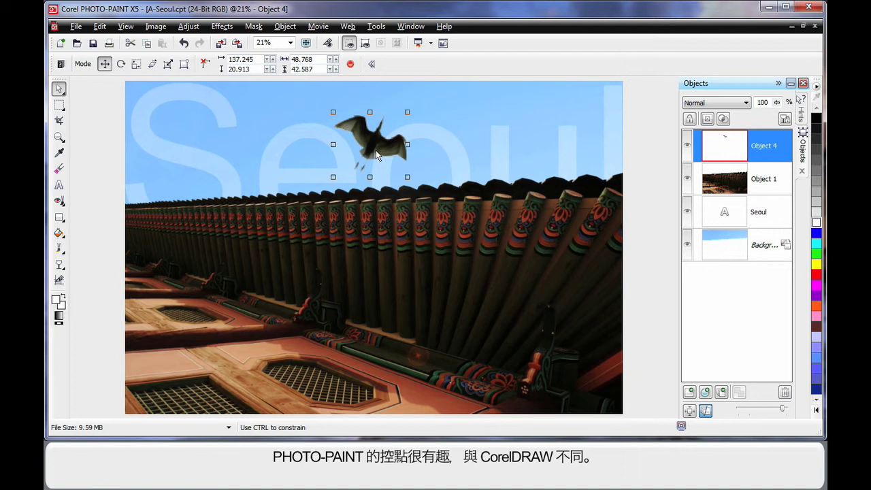
pyautogui.click(376, 152)
pyautogui.click(380, 145)
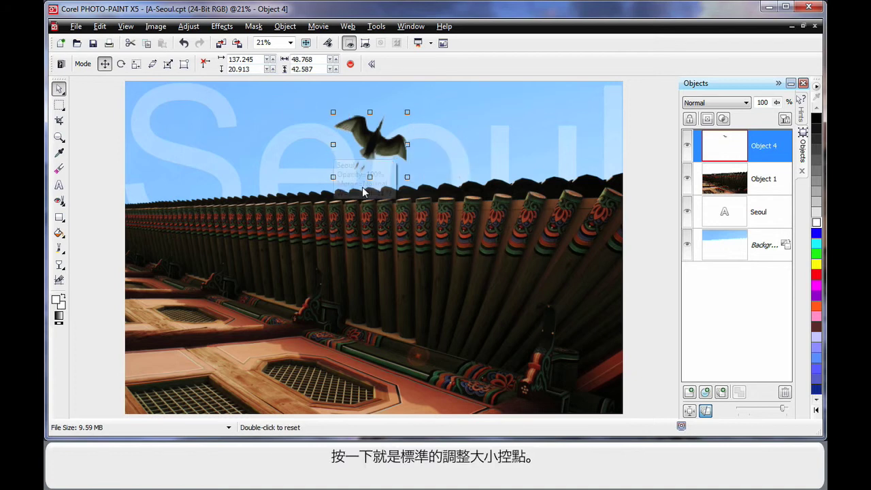
pyautogui.click(370, 148)
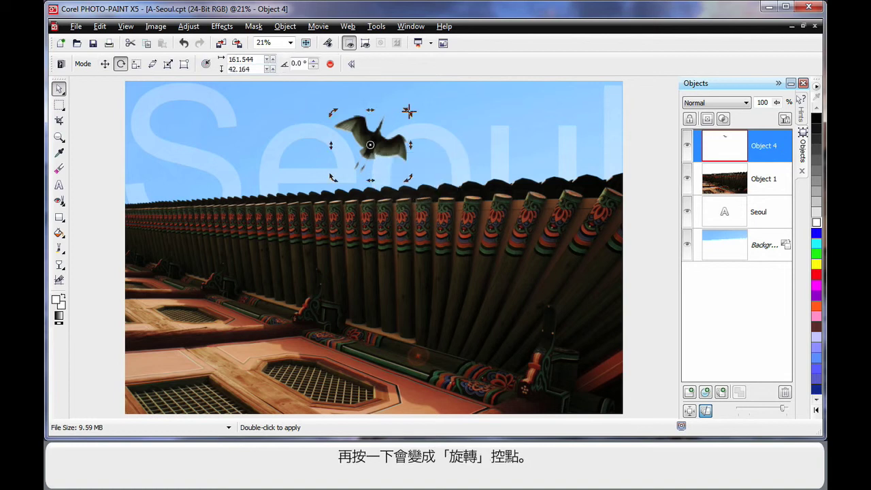
pyautogui.moveTo(408, 112); pyautogui.dragTo(406, 180)
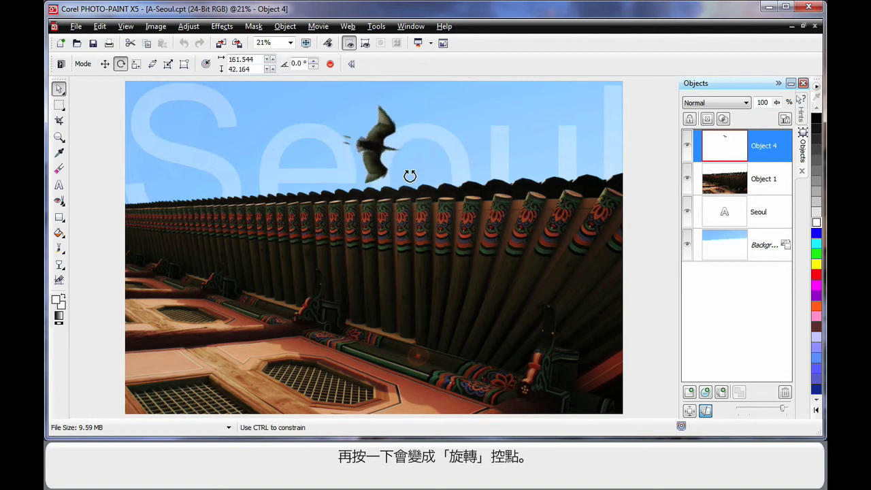
pyautogui.moveTo(368, 157); pyautogui.dragTo(364, 148)
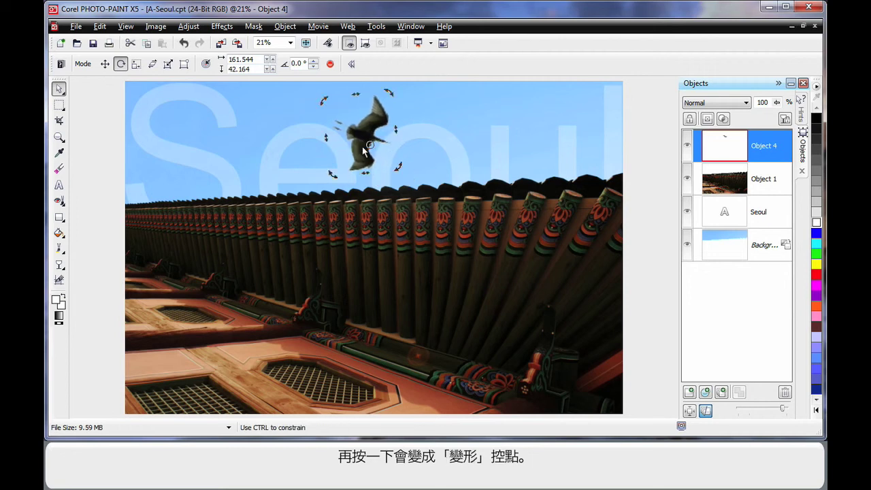
# Step: Reshape the bird with distort and perspective handles, then return to resize handles
pyautogui.click(367, 146)
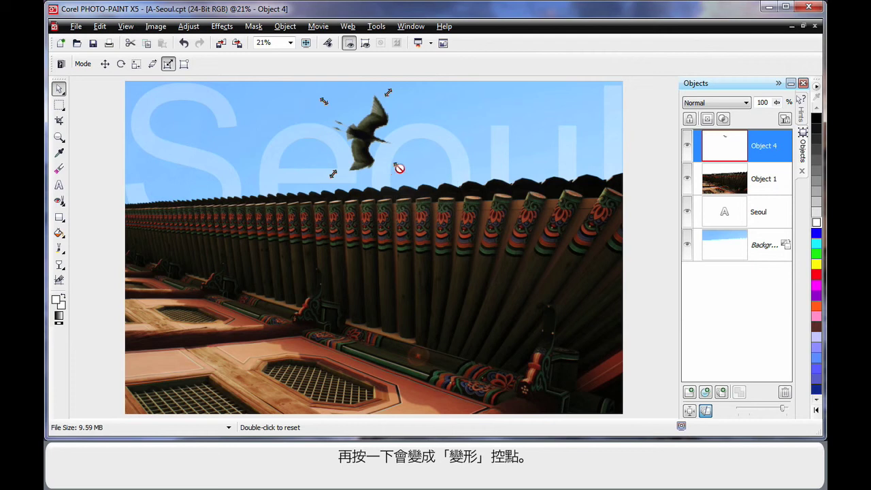
pyautogui.moveTo(399, 168); pyautogui.dragTo(448, 144)
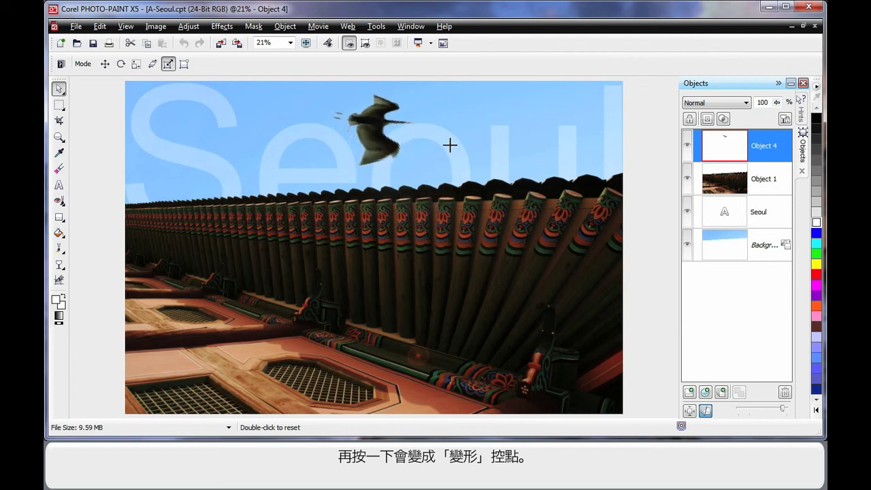
pyautogui.moveTo(448, 145)
pyautogui.mouseDown()
pyautogui.moveTo(404, 170)
pyautogui.moveTo(415, 159)
pyautogui.mouseUp()
pyautogui.click(417, 165)
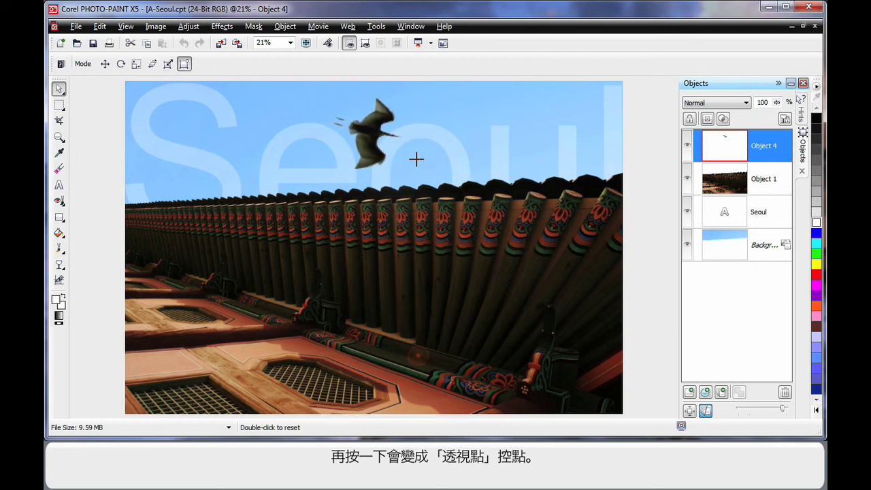
pyautogui.moveTo(416, 160); pyautogui.dragTo(411, 162)
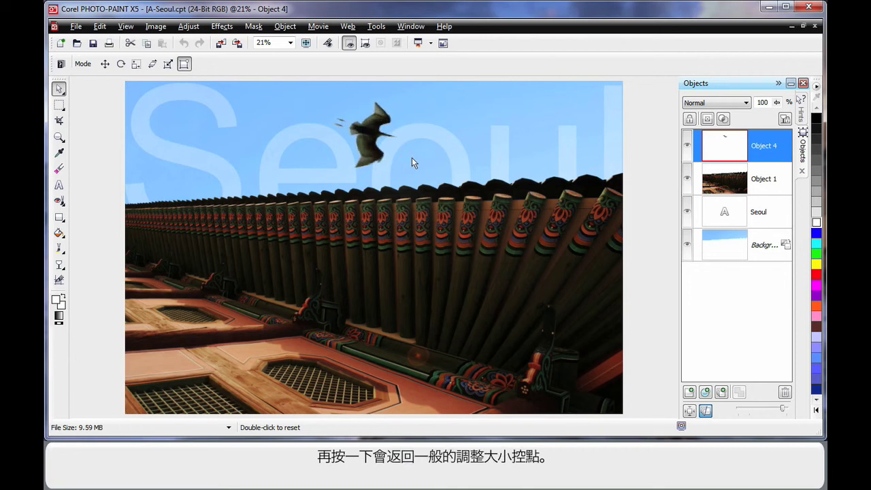
pyautogui.click(362, 141)
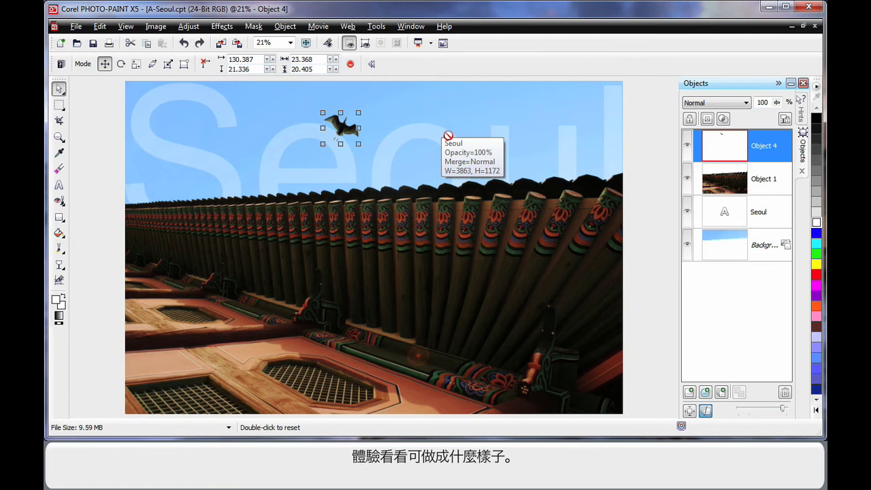
# Step: Rotate the bird about 90°, enlarge it high in the sky, and apply the transform
pyautogui.click(344, 126)
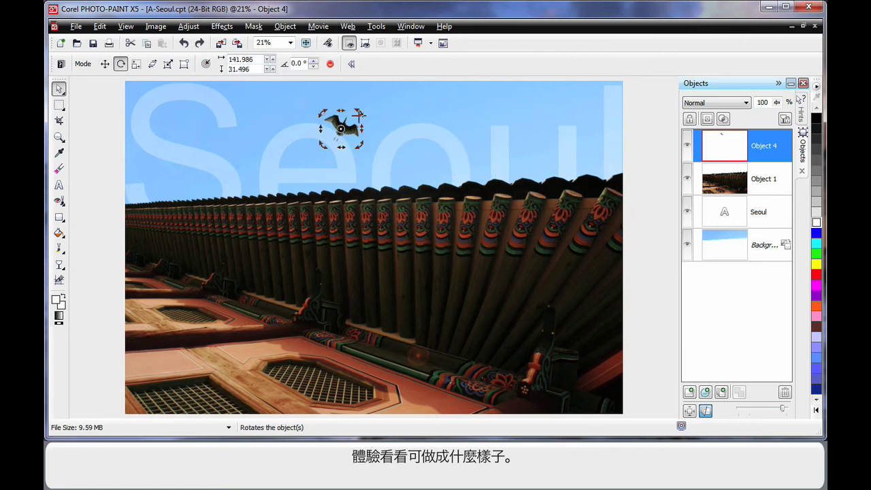
pyautogui.moveTo(359, 113)
pyautogui.mouseDown()
pyautogui.moveTo(375, 147)
pyautogui.moveTo(367, 139)
pyautogui.moveTo(381, 131)
pyautogui.mouseUp()
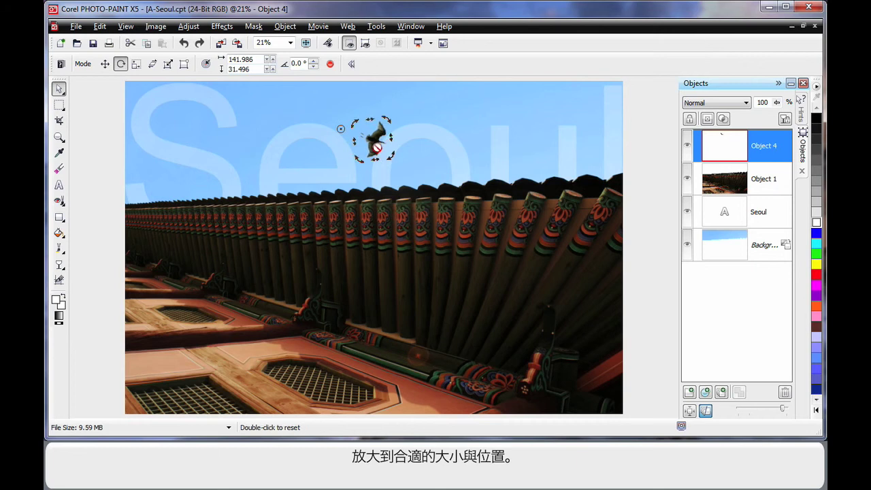
pyautogui.click(375, 147)
pyautogui.click(374, 151)
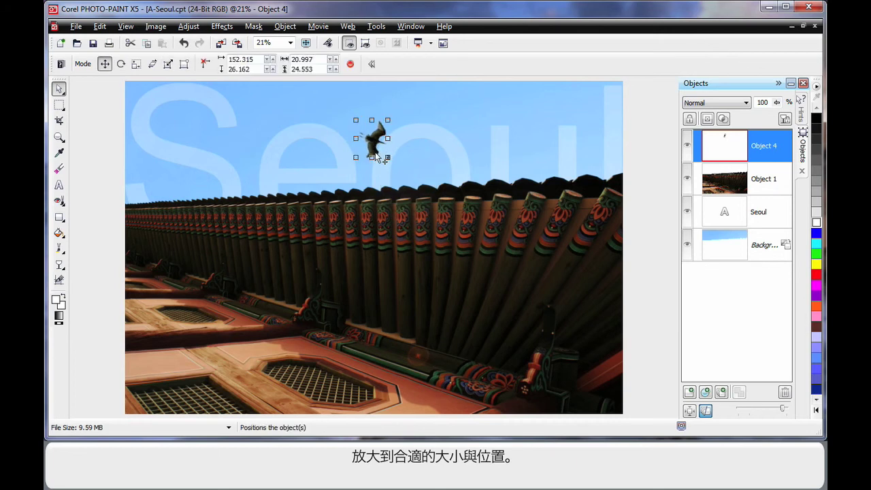
pyautogui.moveTo(388, 155)
pyautogui.mouseDown()
pyautogui.moveTo(413, 187)
pyautogui.moveTo(365, 145)
pyautogui.moveTo(396, 176)
pyautogui.mouseUp()
pyautogui.moveTo(365, 146); pyautogui.dragTo(364, 141)
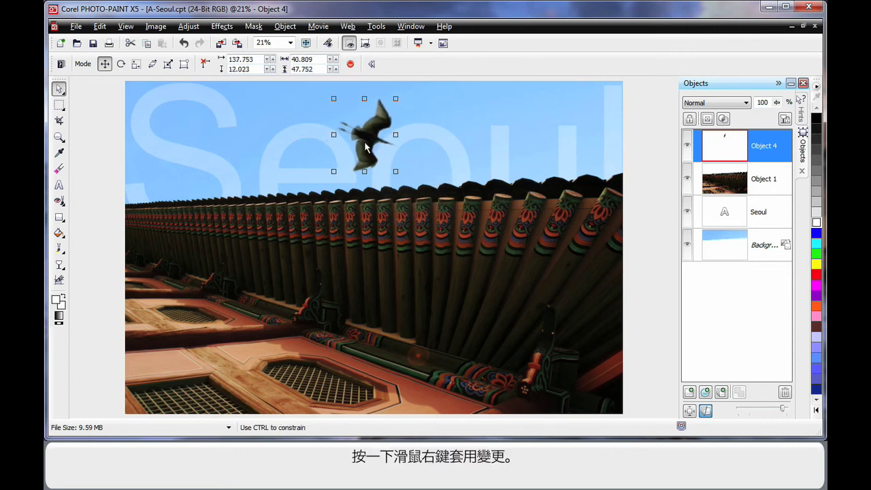
pyautogui.rightClick(359, 140)
pyautogui.click(395, 150)
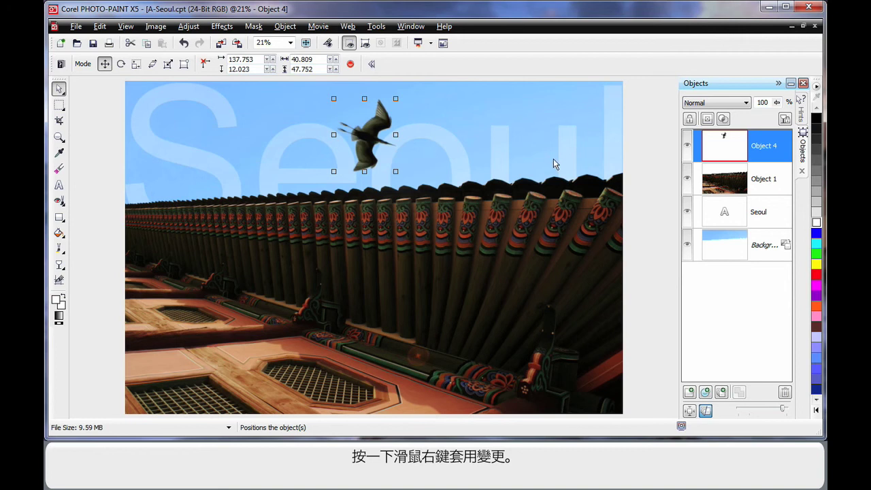
pyautogui.click(653, 175)
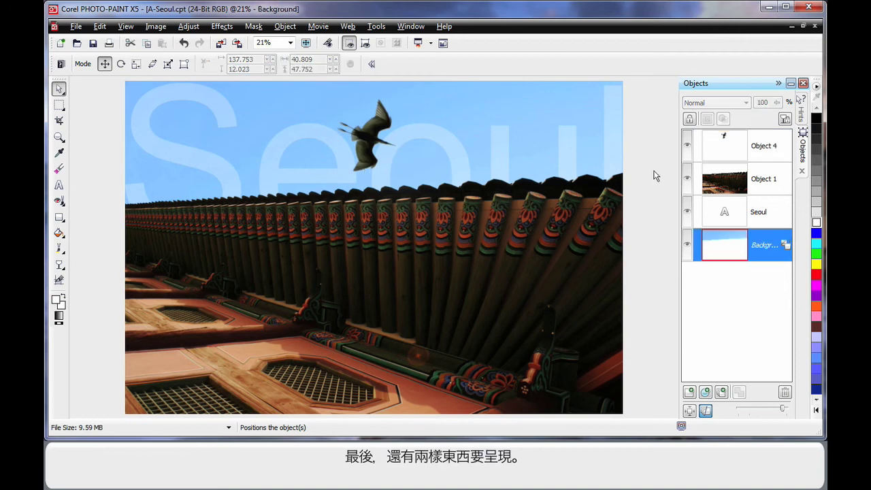
# Step: Group Object 4 (the bird) with Object 1 (the roof photo) in the Objects docker
pyautogui.click(737, 144)
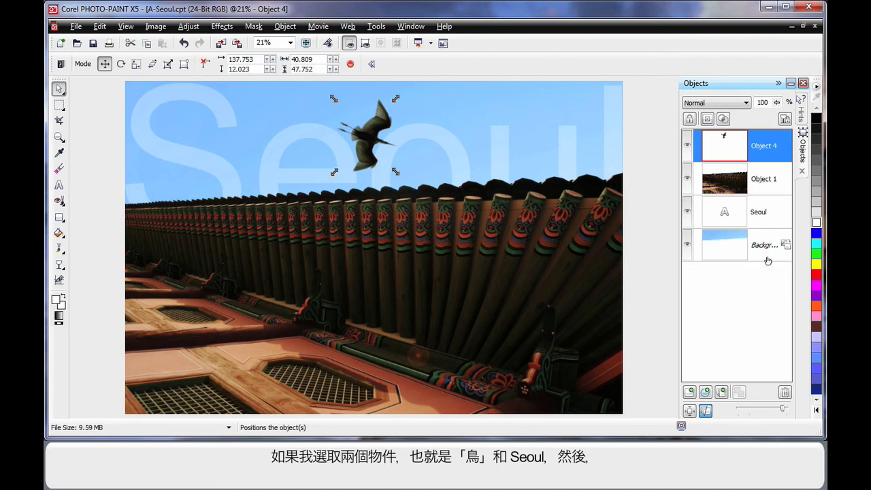
pyautogui.keyDown('ctrl'); pyautogui.click(726, 181); pyautogui.keyUp('ctrl')
pyautogui.rightClick(726, 181)
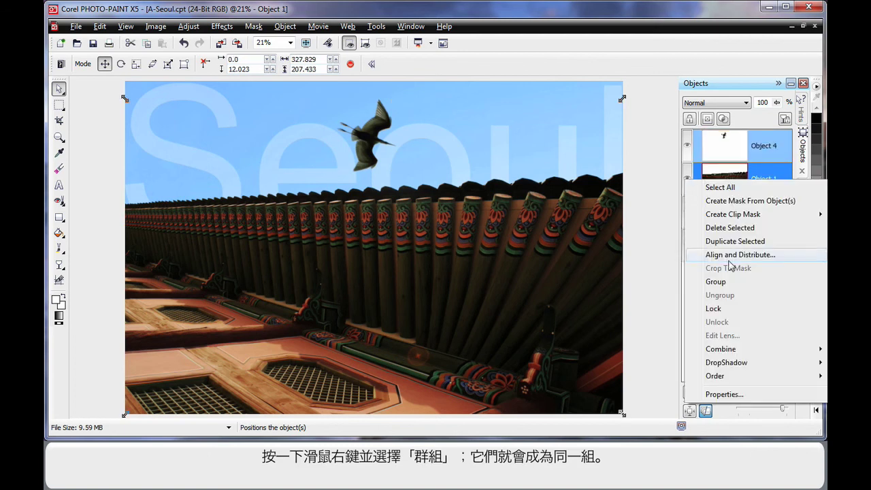
pyautogui.click(715, 281)
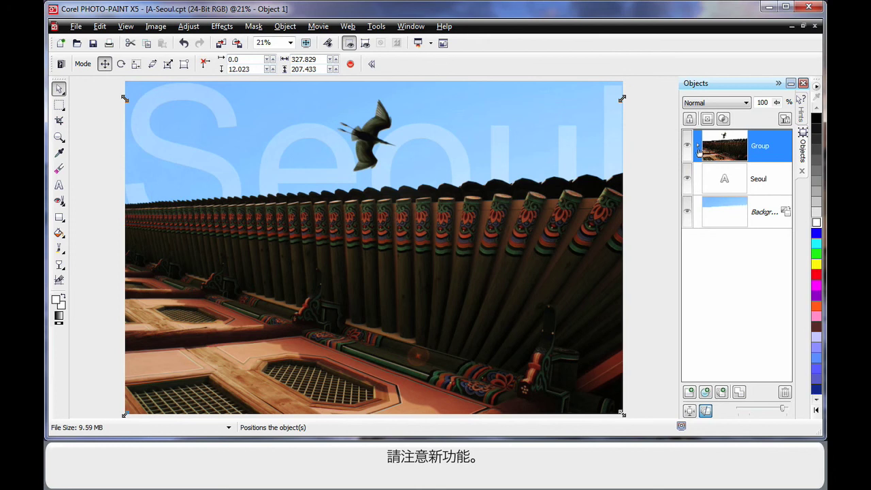
pyautogui.click(697, 149)
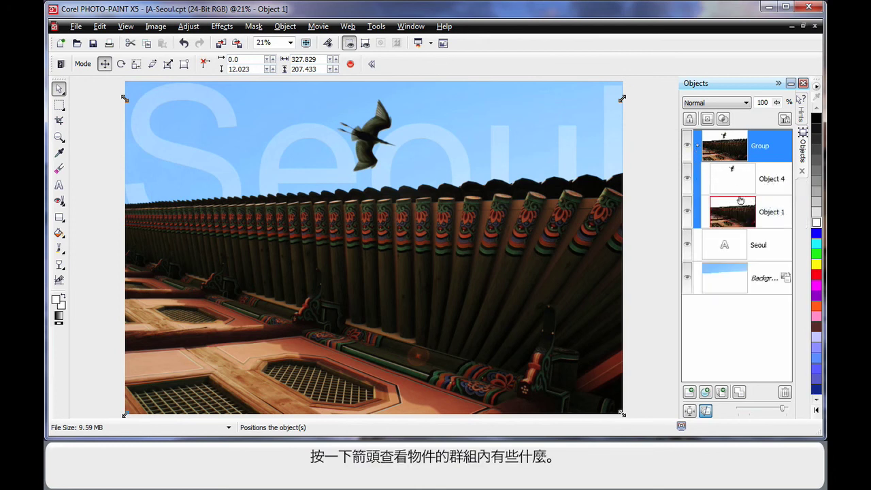
pyautogui.click(697, 147)
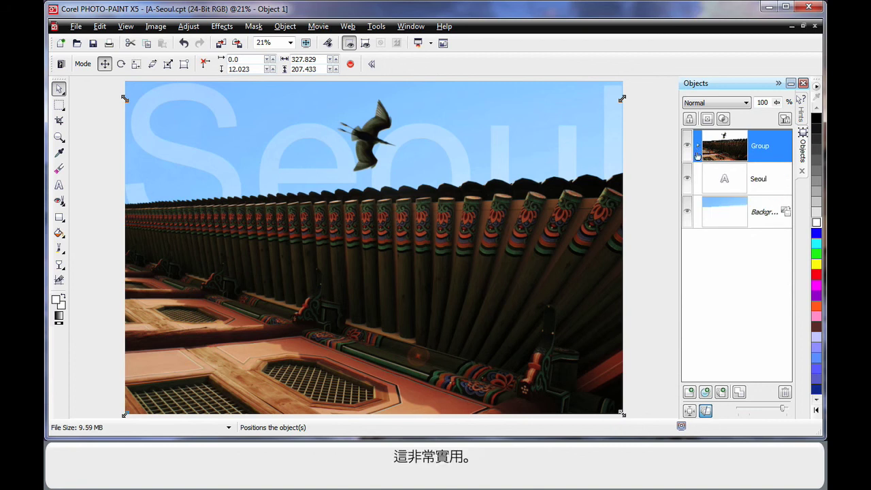
pyautogui.click(650, 209)
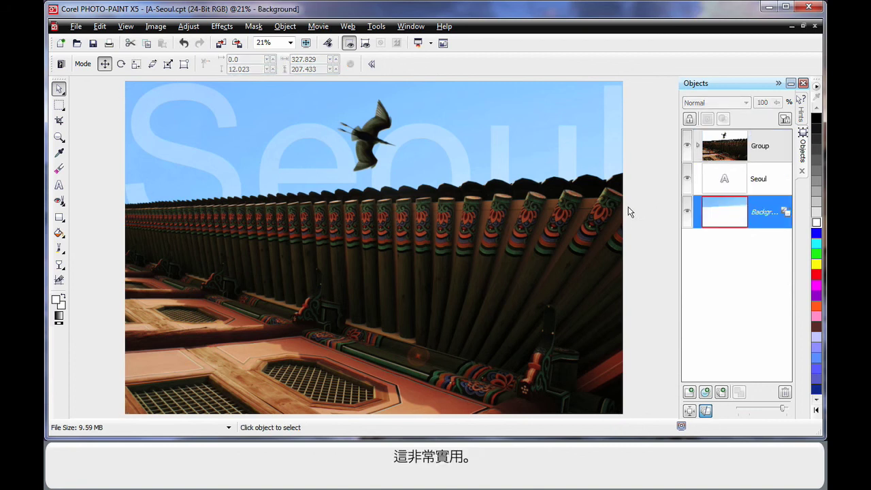
pyautogui.click(156, 26)
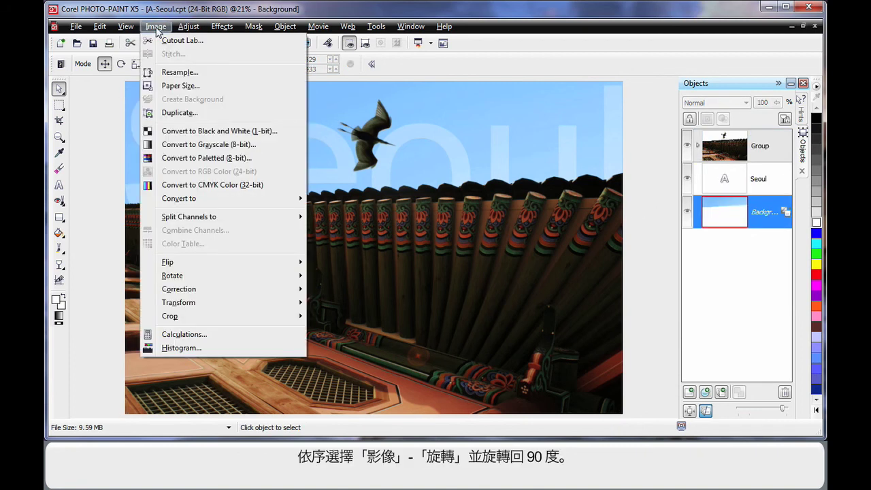
pyautogui.moveTo(170, 316)
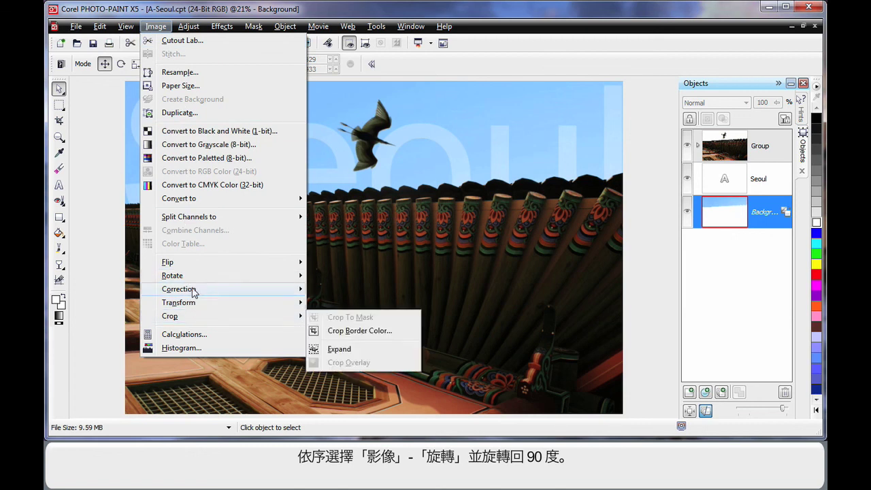
# Step: Rotate the whole image 90° counterclockwise
pyautogui.click(353, 289)
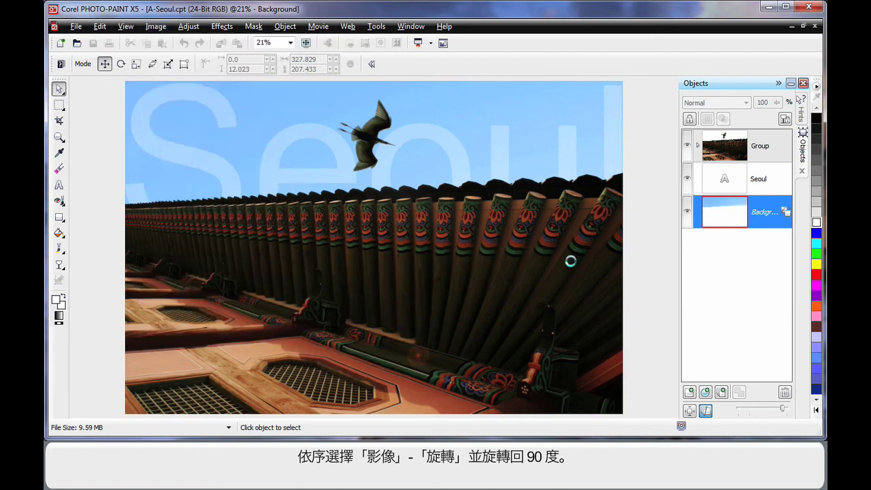